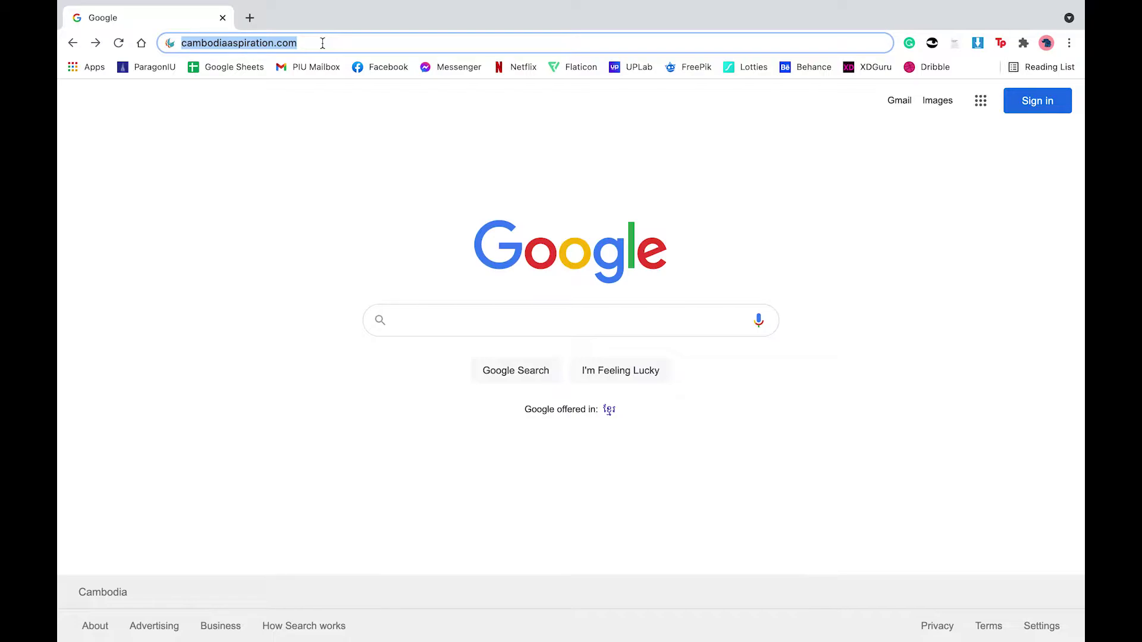
Step: Load cambodiaaspiration.com from Chrome's address bar
{"action": "key", "text": "Return"}
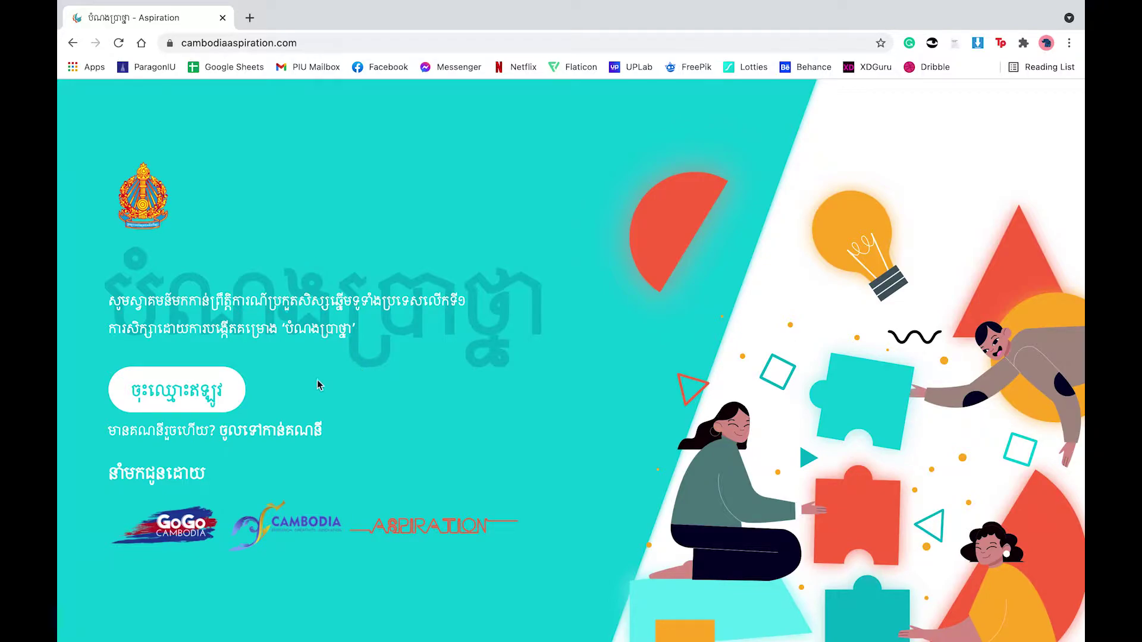
Step: Start team registration, tick the guidelines agreement box, and continue to the team-leader form
{"action": "left_click", "coordinate": [211, 404]}
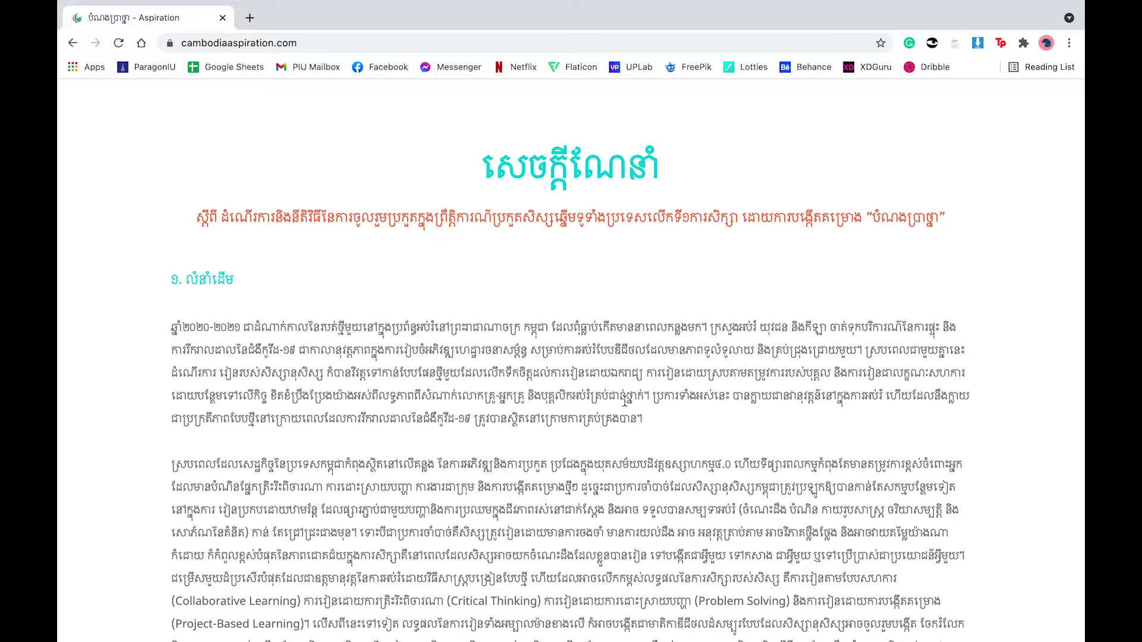
{"action": "scroll", "coordinate": [624, 402], "scroll_direction": "down", "scroll_amount": 20}
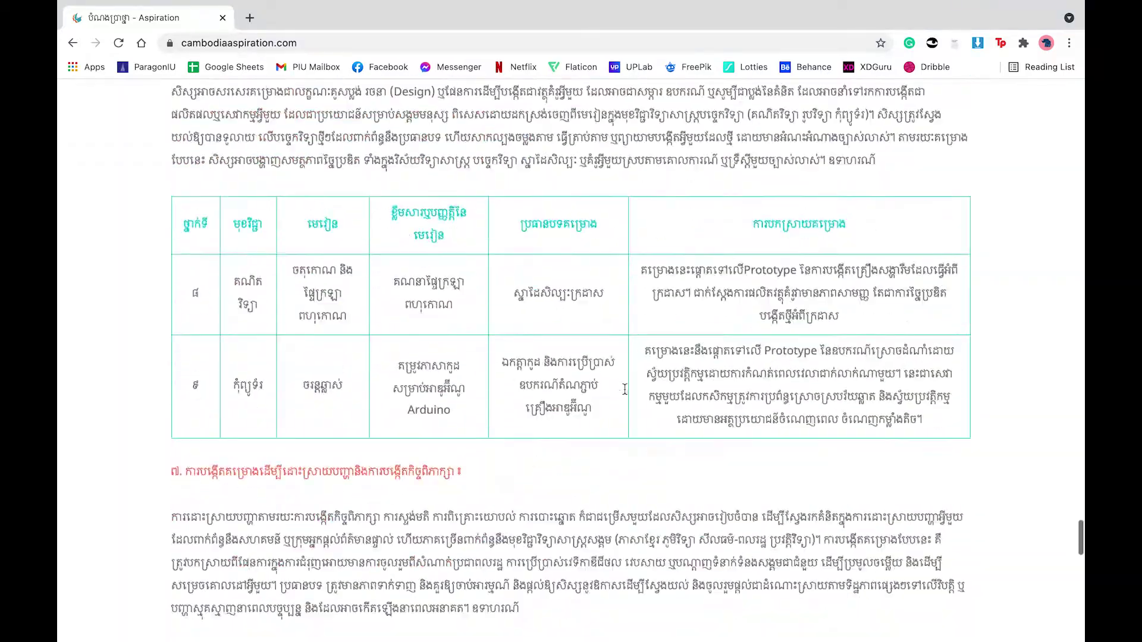
{"action": "scroll", "coordinate": [625, 388], "scroll_direction": "down", "scroll_amount": 10}
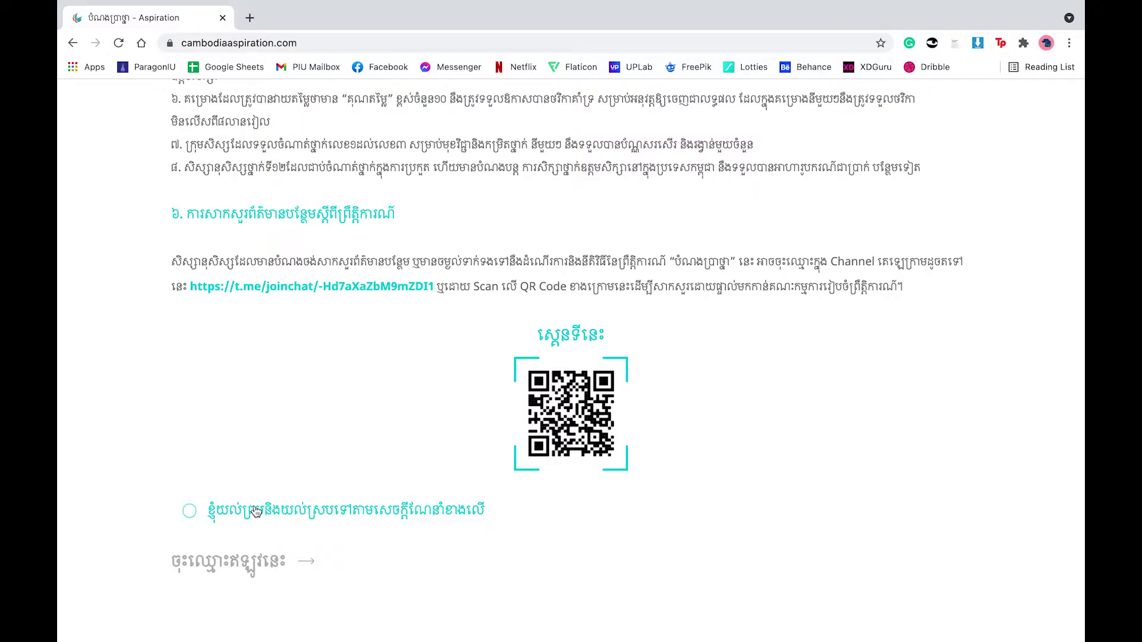
{"action": "left_click", "coordinate": [256, 512]}
{"action": "left_click", "coordinate": [278, 564]}
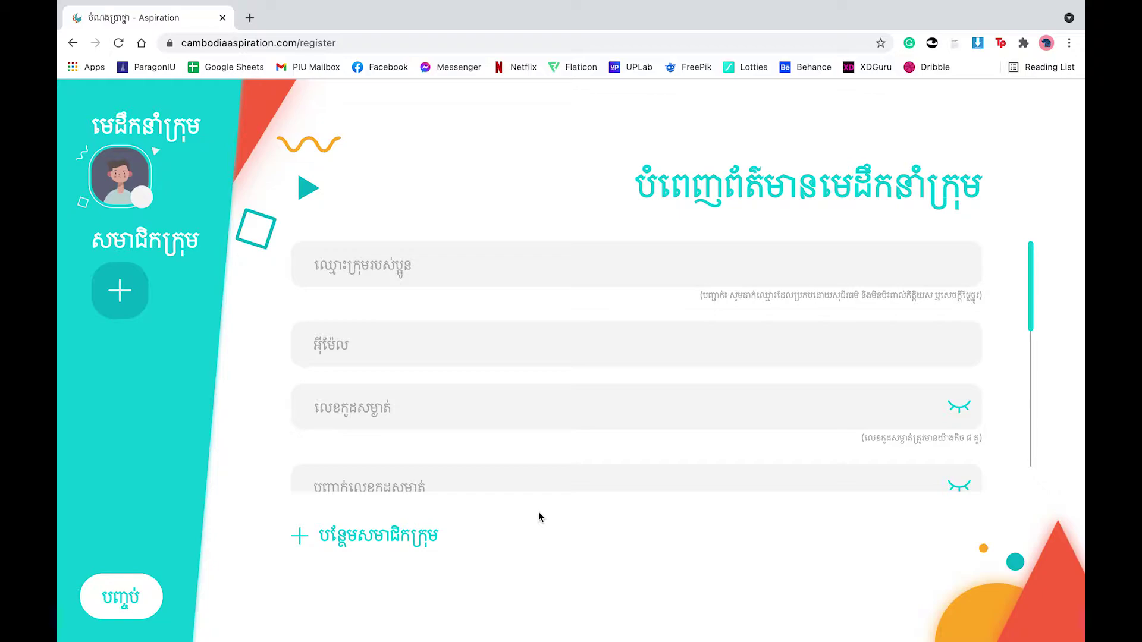
Step: Enter the team name ដំរីសរ and the leader's e-mail address
{"action": "left_click", "coordinate": [442, 267]}
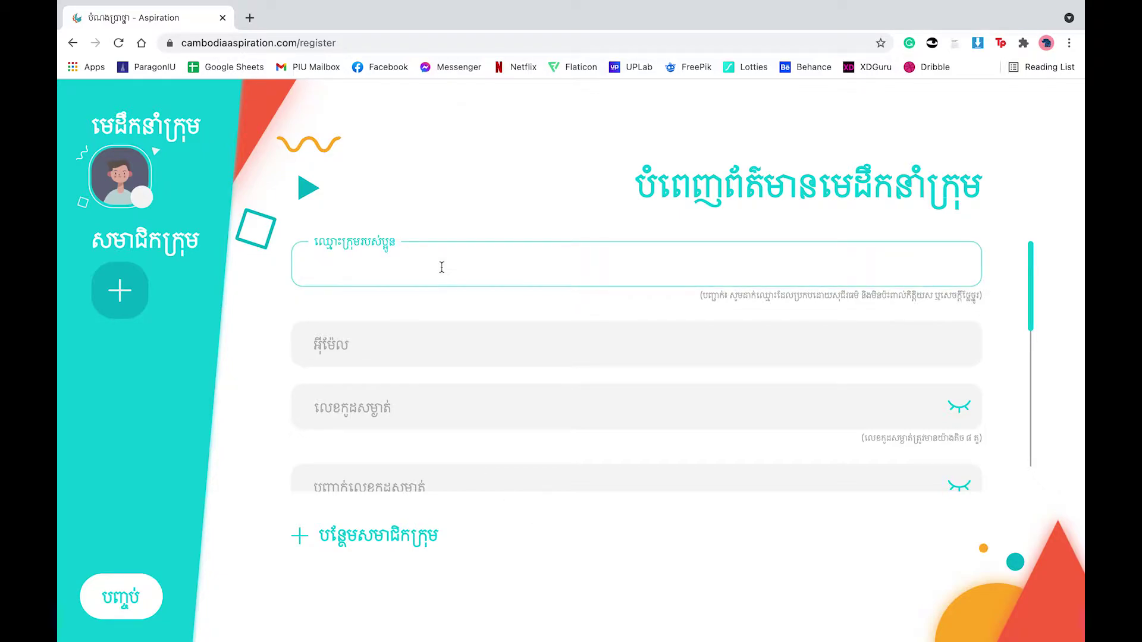
{"action": "type", "text": "ដំរីសរ"}
{"action": "left_click", "coordinate": [487, 347]}
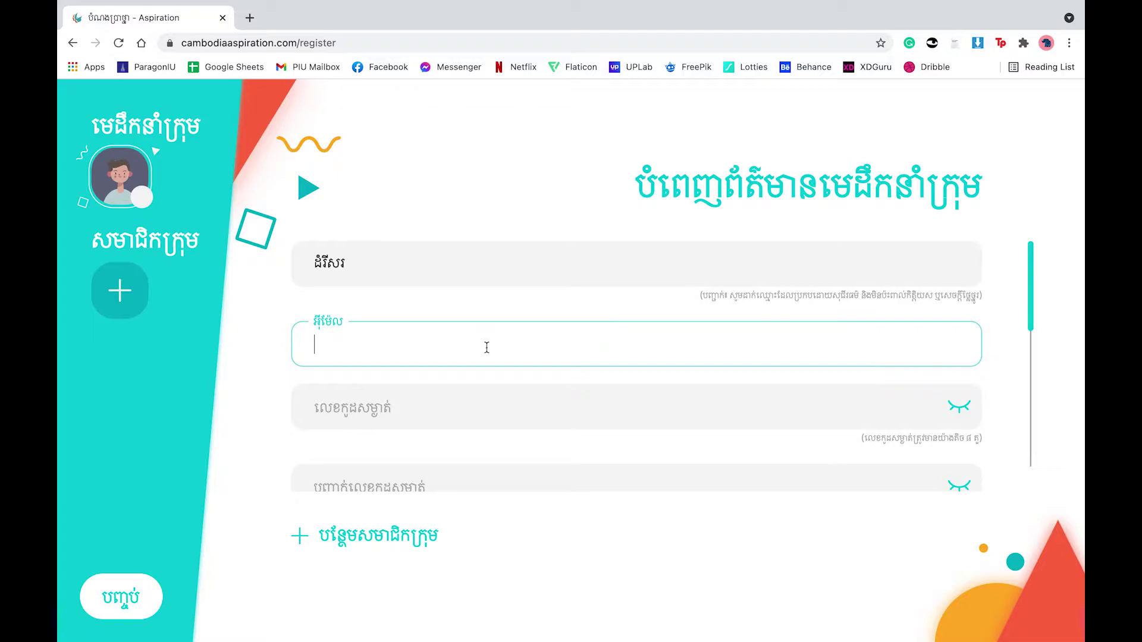
{"action": "type", "text": "someo"}
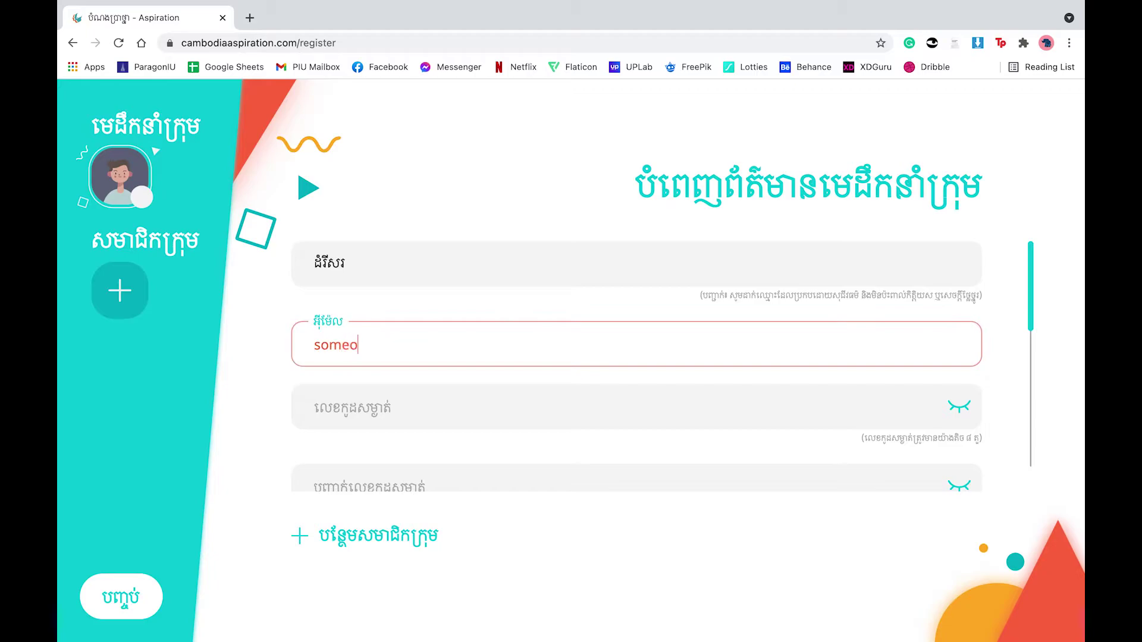
{"action": "type", "text": "ne1@email.com"}
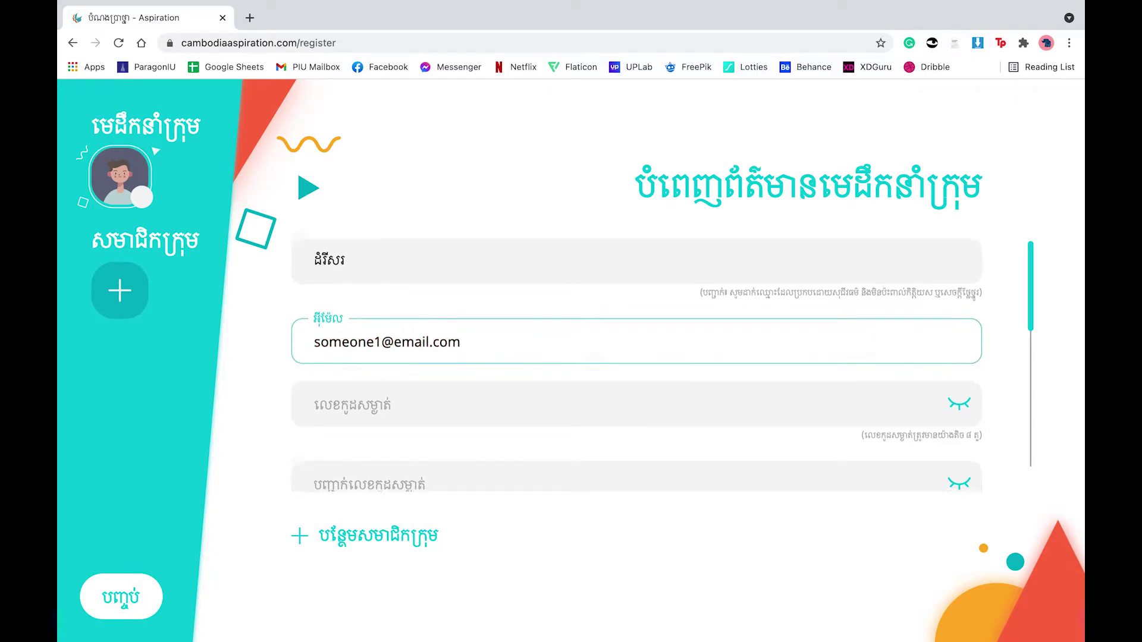
Step: Set the account password and repeat it in the confirmation field
{"action": "scroll", "coordinate": [433, 365], "scroll_direction": "down", "scroll_amount": 1}
{"action": "left_click", "coordinate": [439, 356]}
{"action": "type", "text": "123456"}
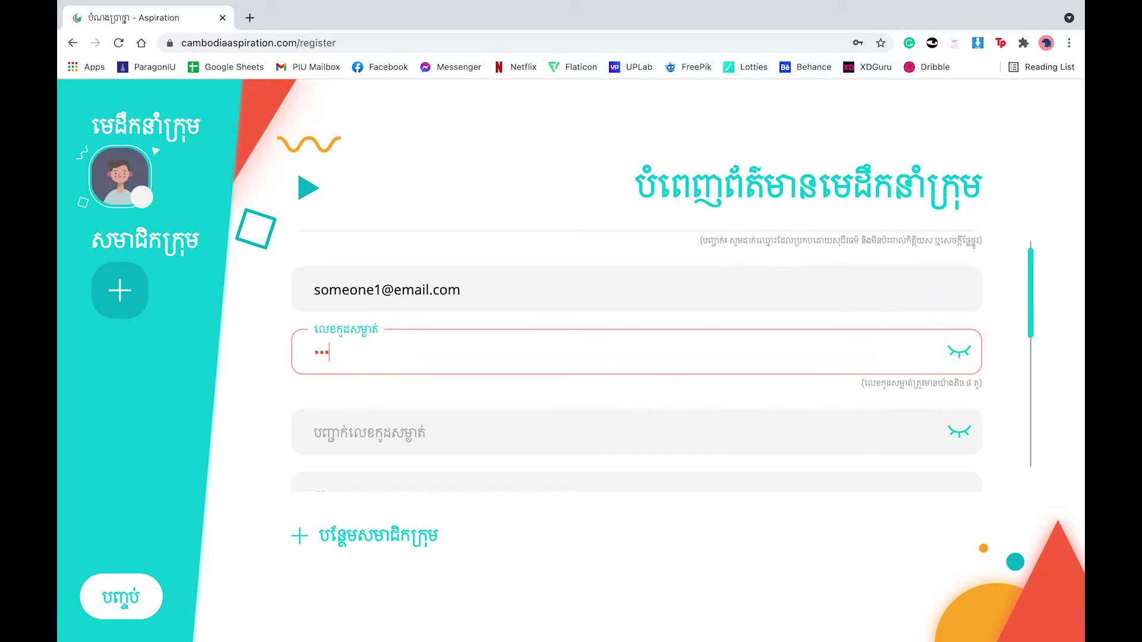
{"action": "type", "text": "78910"}
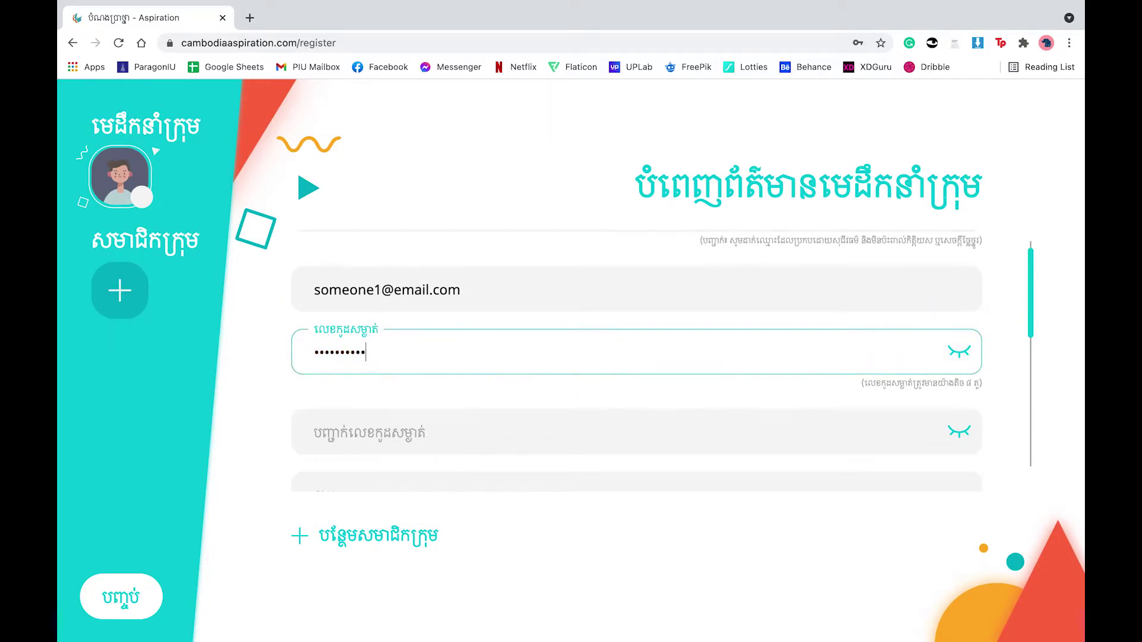
{"action": "left_click", "coordinate": [443, 432]}
{"action": "type", "text": "12345678"}
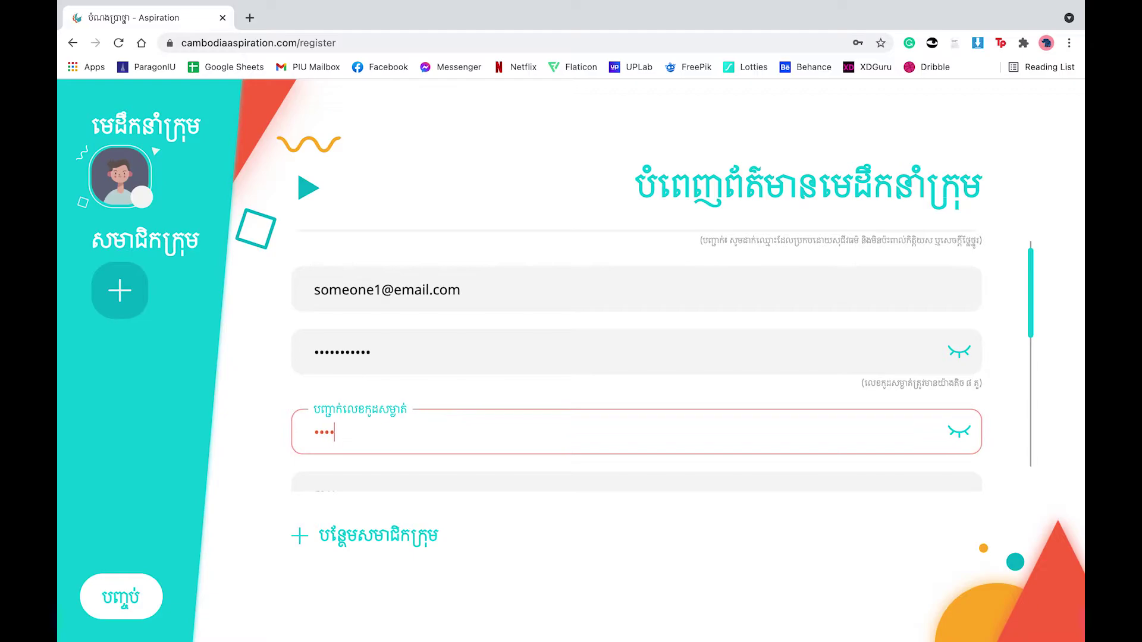
{"action": "type", "text": "910"}
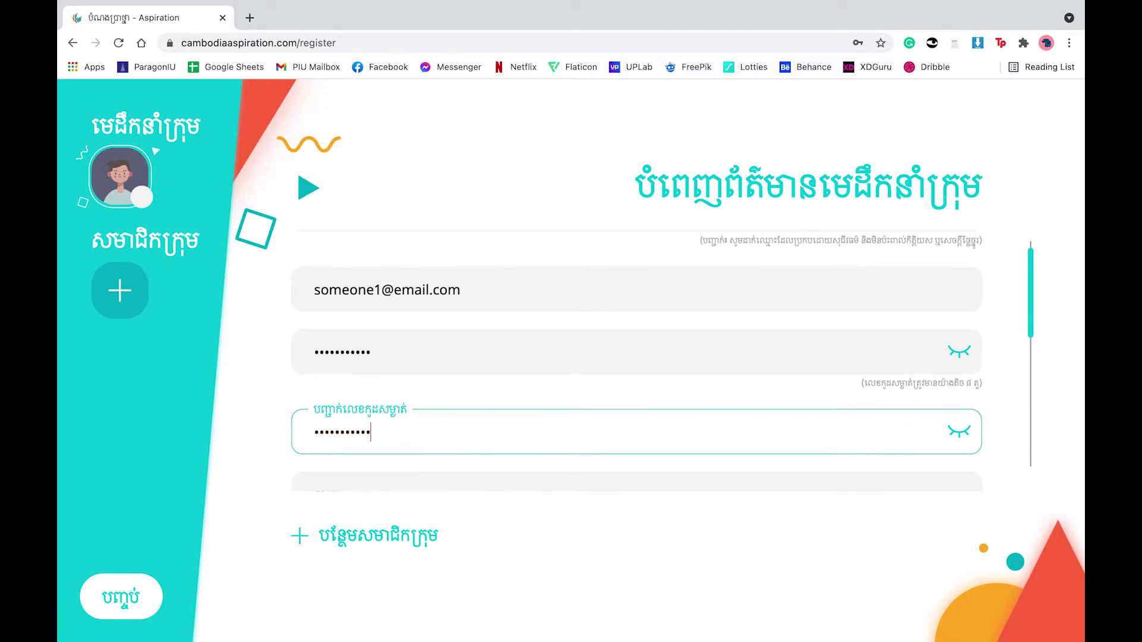
{"action": "scroll", "coordinate": [636, 357], "scroll_direction": "down", "scroll_amount": 2}
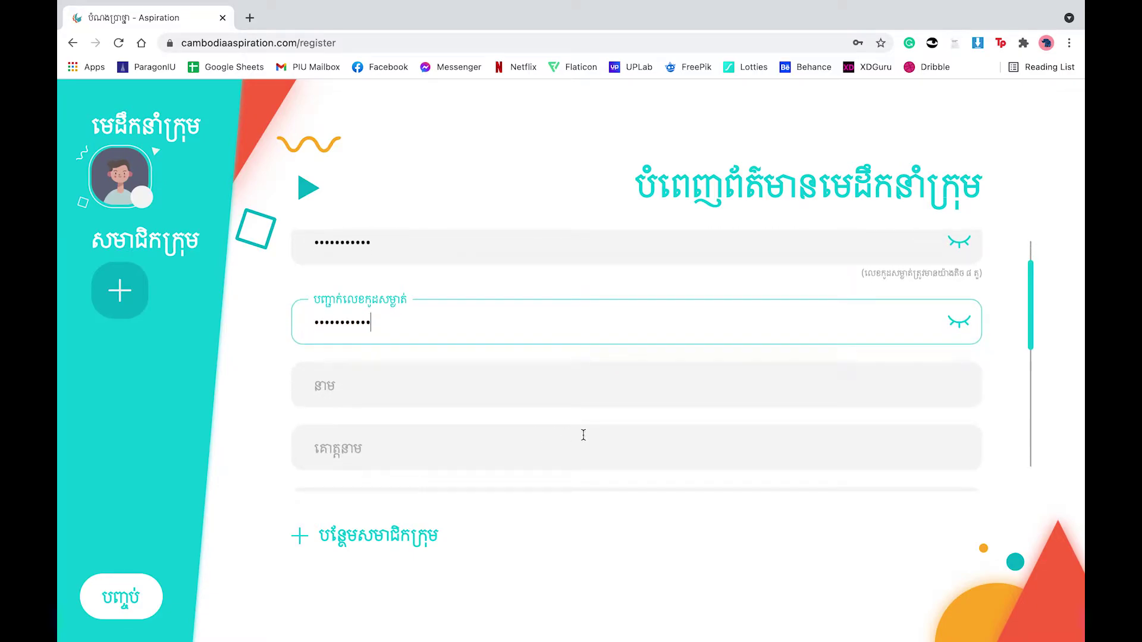
Step: Enter the leader's given name and surname in Khmer script
{"action": "scroll", "coordinate": [484, 374], "scroll_direction": "down", "scroll_amount": 1}
{"action": "left_click", "coordinate": [419, 320]}
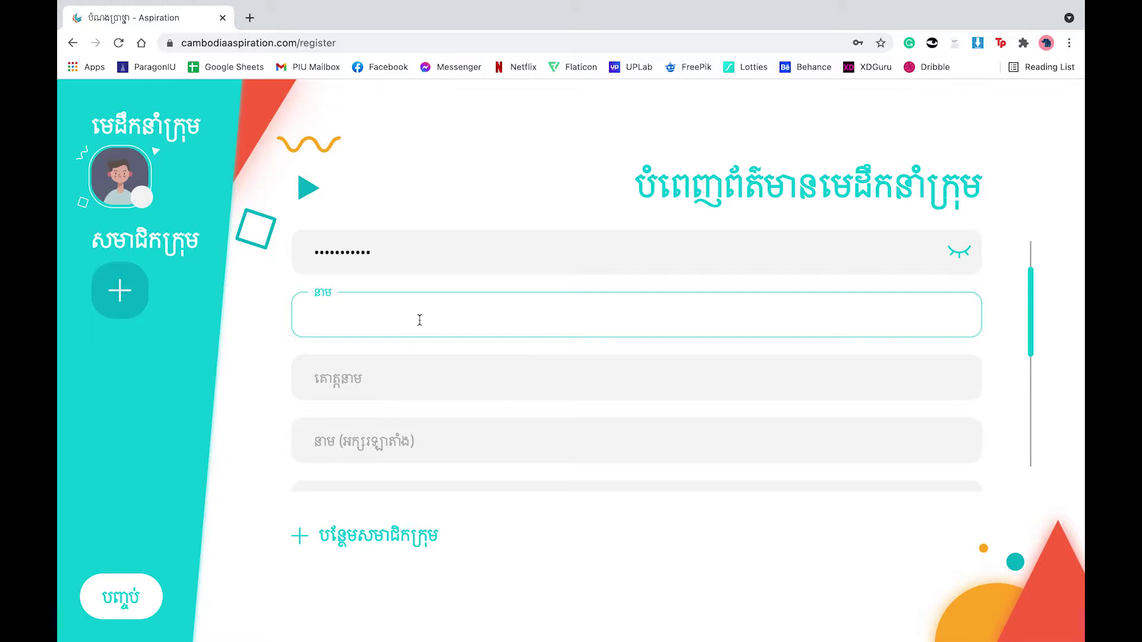
{"action": "left_click", "coordinate": [402, 373]}
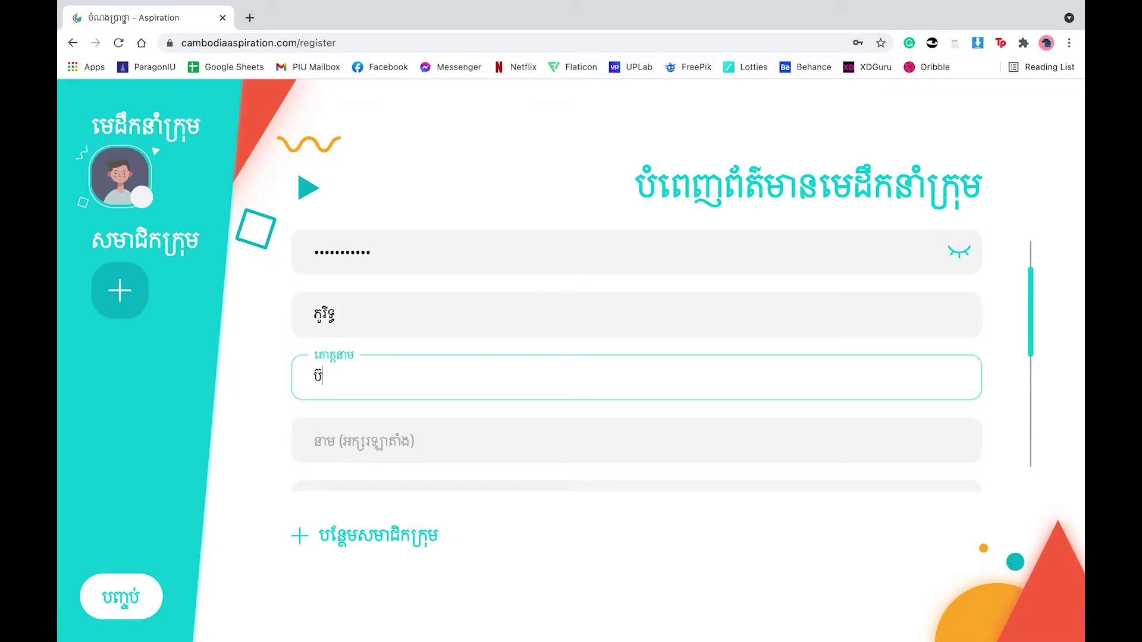
Step: Enter the leader's given name and surname in Latin letters, plus the phone number
{"action": "scroll", "coordinate": [474, 331], "scroll_direction": "down", "scroll_amount": 3}
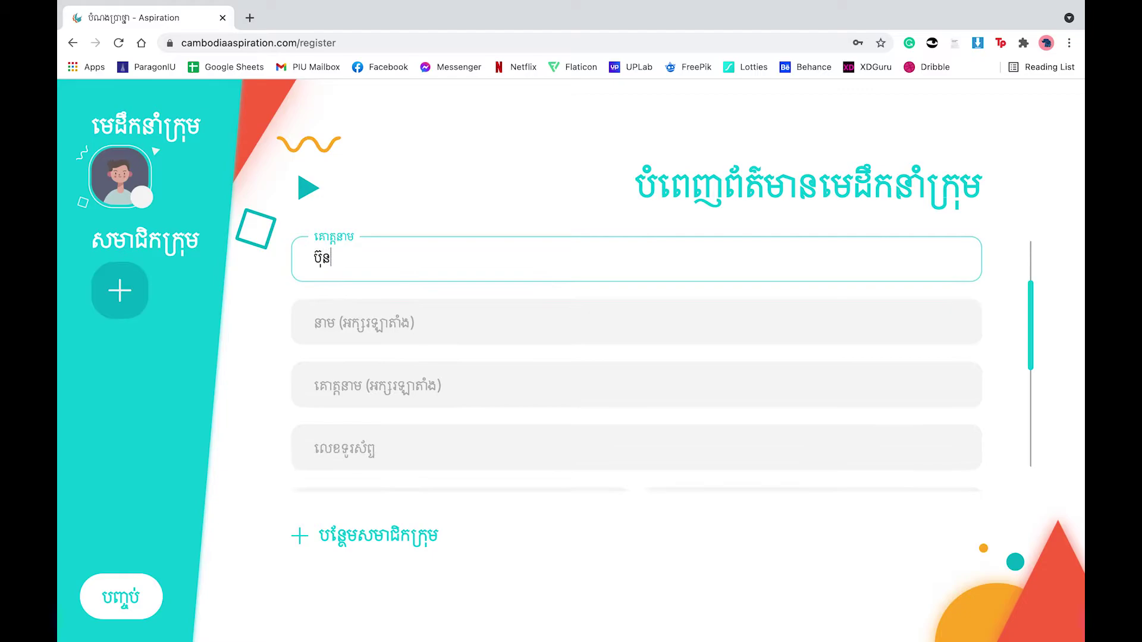
{"action": "left_click", "coordinate": [458, 323]}
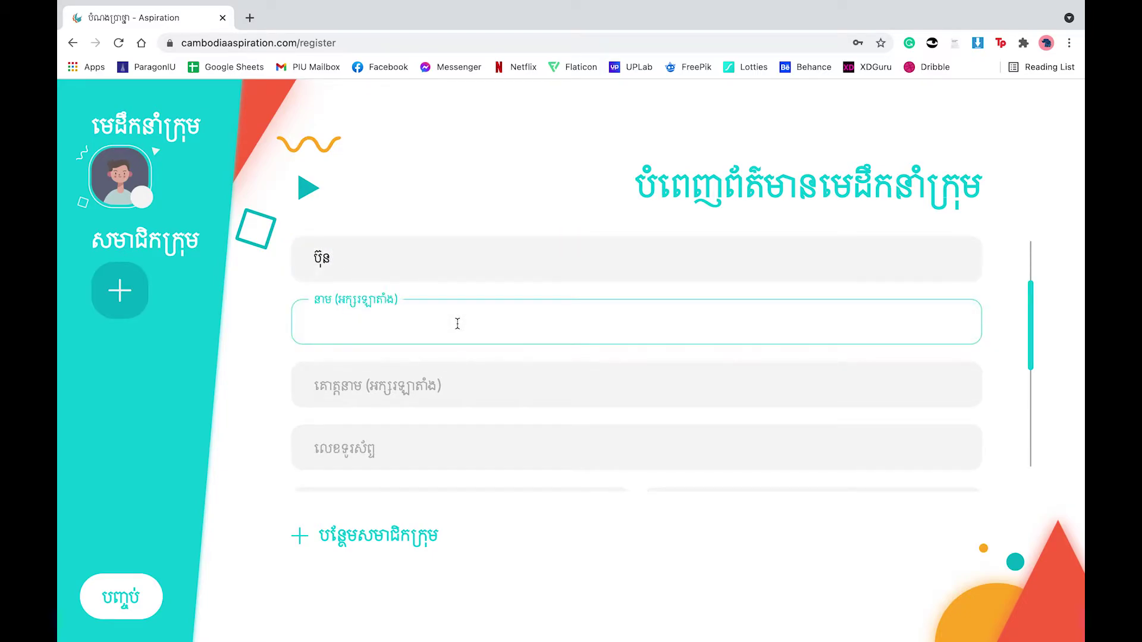
{"action": "key", "text": "Tab"}
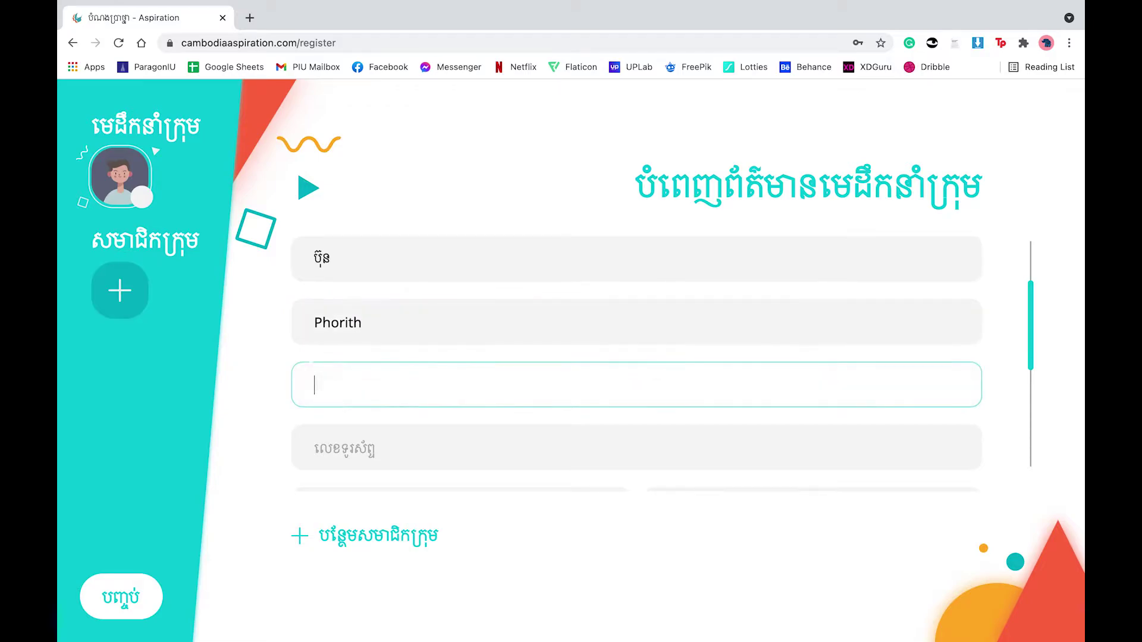
{"action": "key", "text": "Tab"}
{"action": "scroll", "coordinate": [624, 302], "scroll_direction": "down", "scroll_amount": 2}
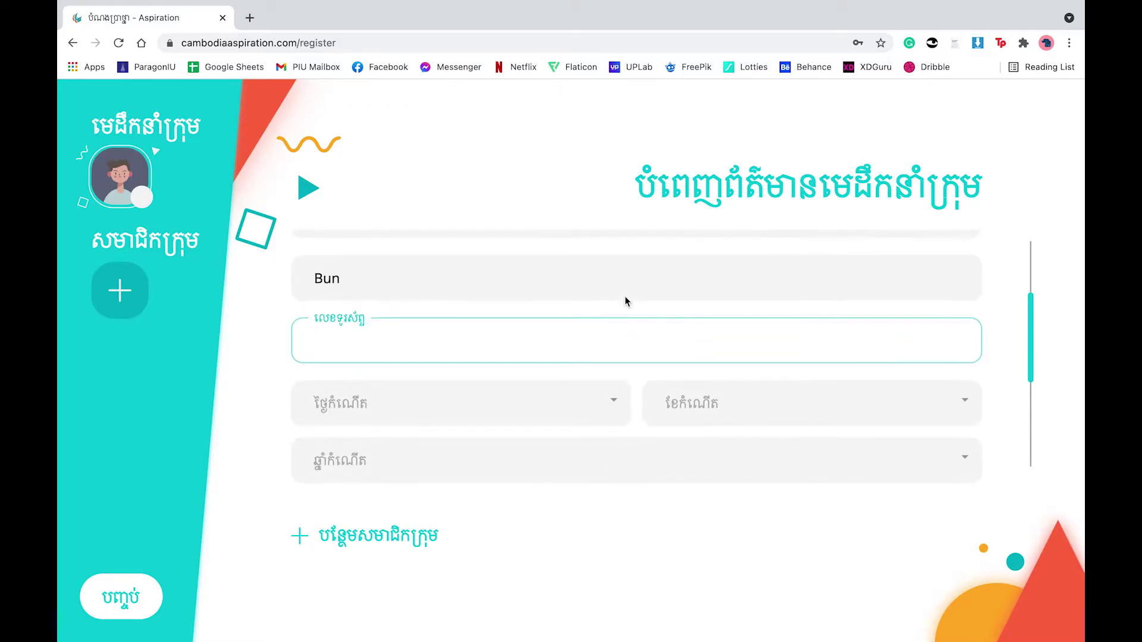
{"action": "type", "text": "0123456789"}
{"action": "scroll", "coordinate": [595, 302], "scroll_direction": "down", "scroll_amount": 2}
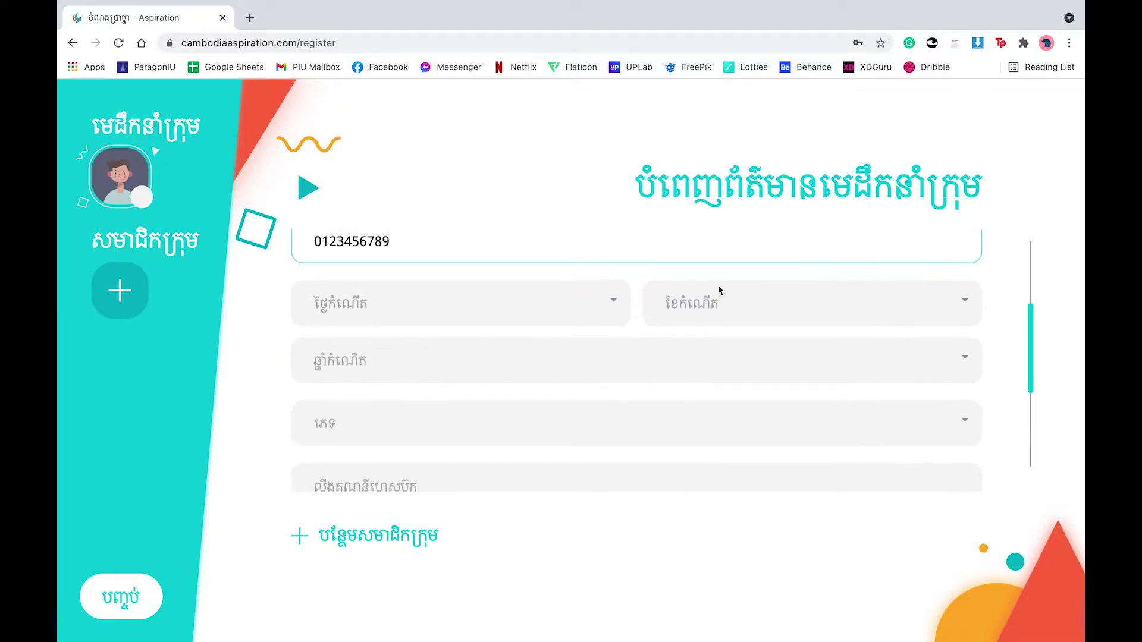
{"action": "left_click", "coordinate": [595, 302]}
{"action": "scroll", "coordinate": [509, 415], "scroll_direction": "down", "scroll_amount": 1}
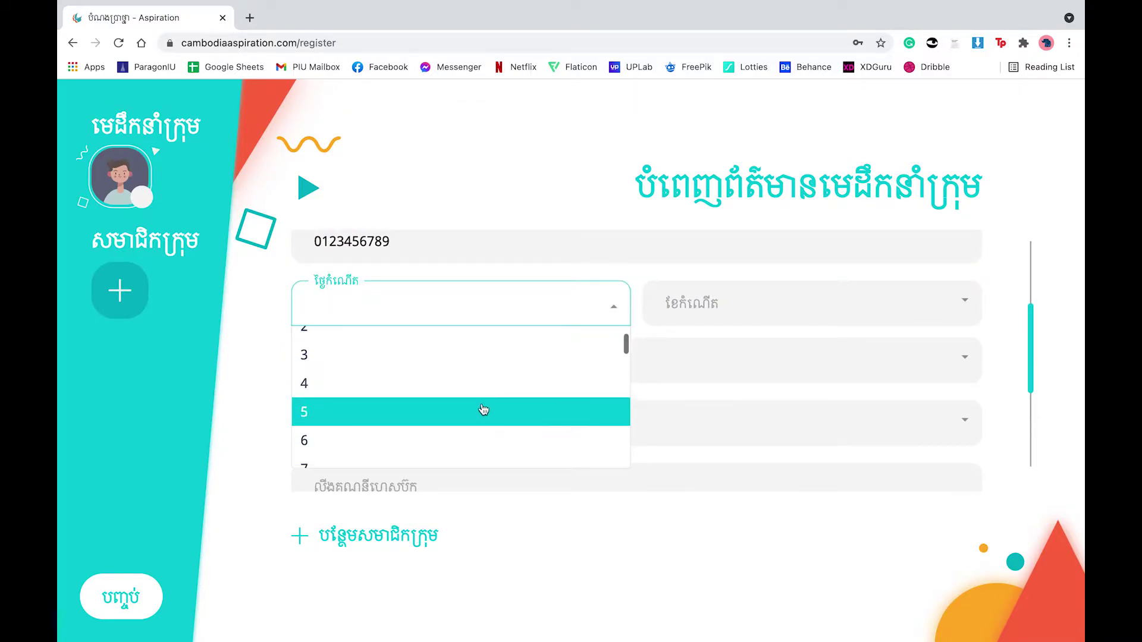
{"action": "left_click", "coordinate": [484, 411]}
{"action": "left_click", "coordinate": [769, 294]}
{"action": "scroll", "coordinate": [748, 367], "scroll_direction": "down", "scroll_amount": 3}
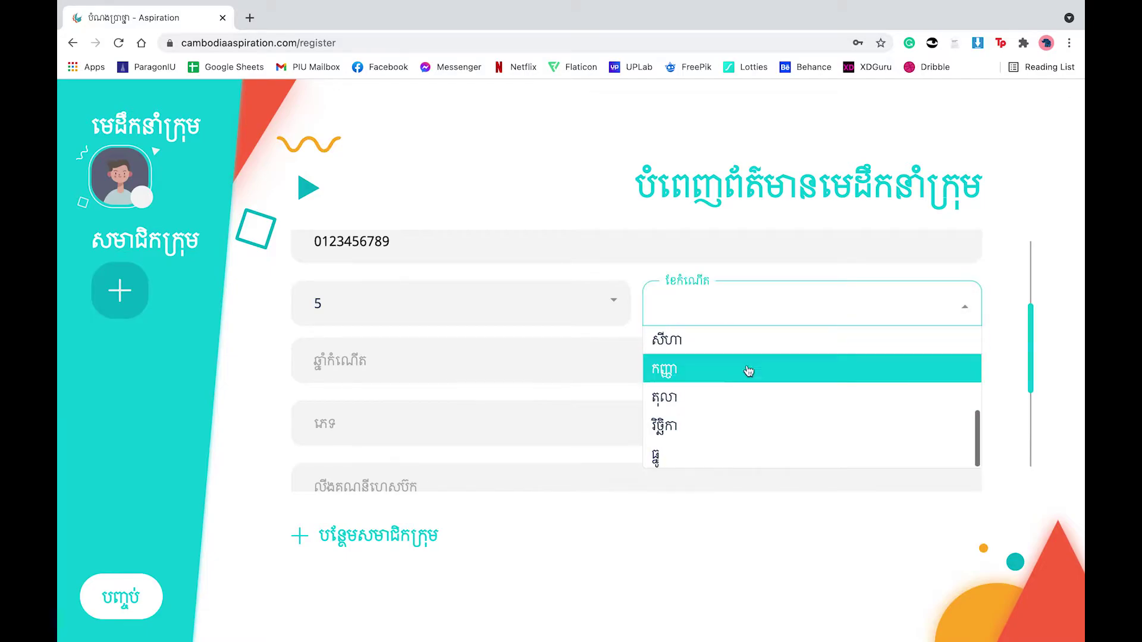
{"action": "left_click", "coordinate": [710, 423]}
{"action": "left_click", "coordinate": [601, 375]}
{"action": "scroll", "coordinate": [583, 428], "scroll_direction": "down", "scroll_amount": 4}
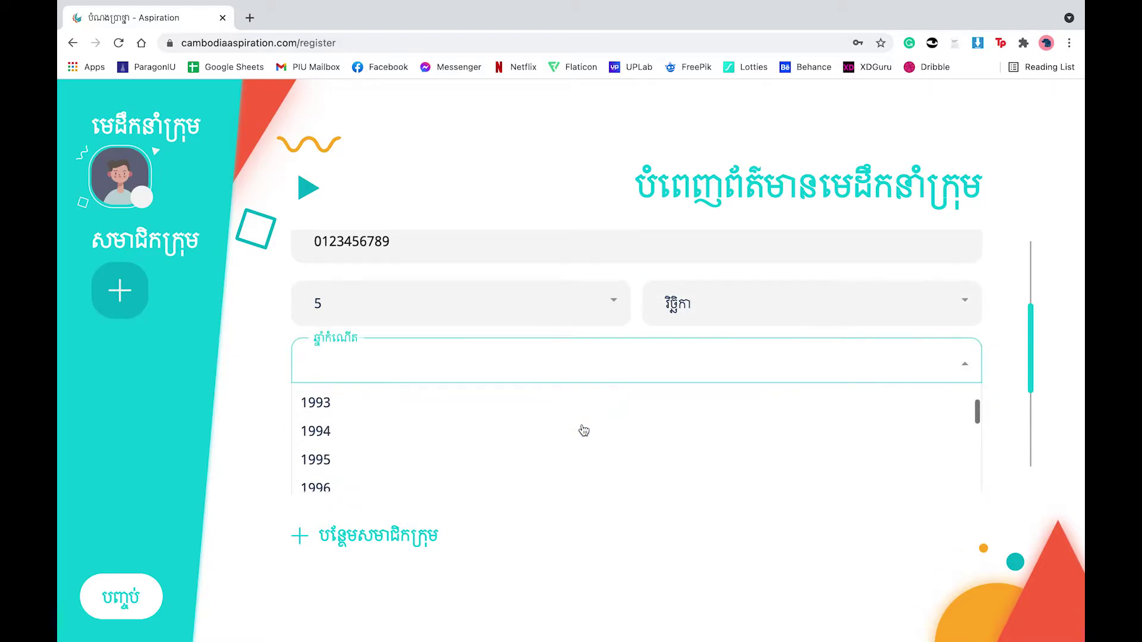
{"action": "left_click", "coordinate": [540, 456]}
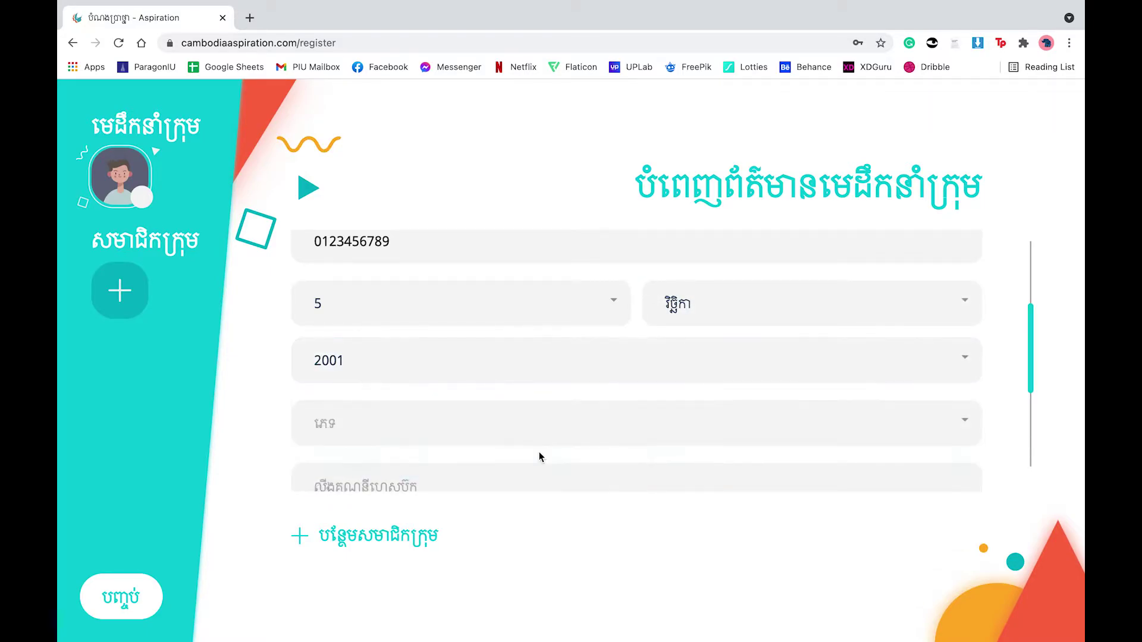
{"action": "scroll", "coordinate": [527, 391], "scroll_direction": "down", "scroll_amount": 1}
{"action": "left_click", "coordinate": [495, 358]}
{"action": "left_click", "coordinate": [472, 399]}
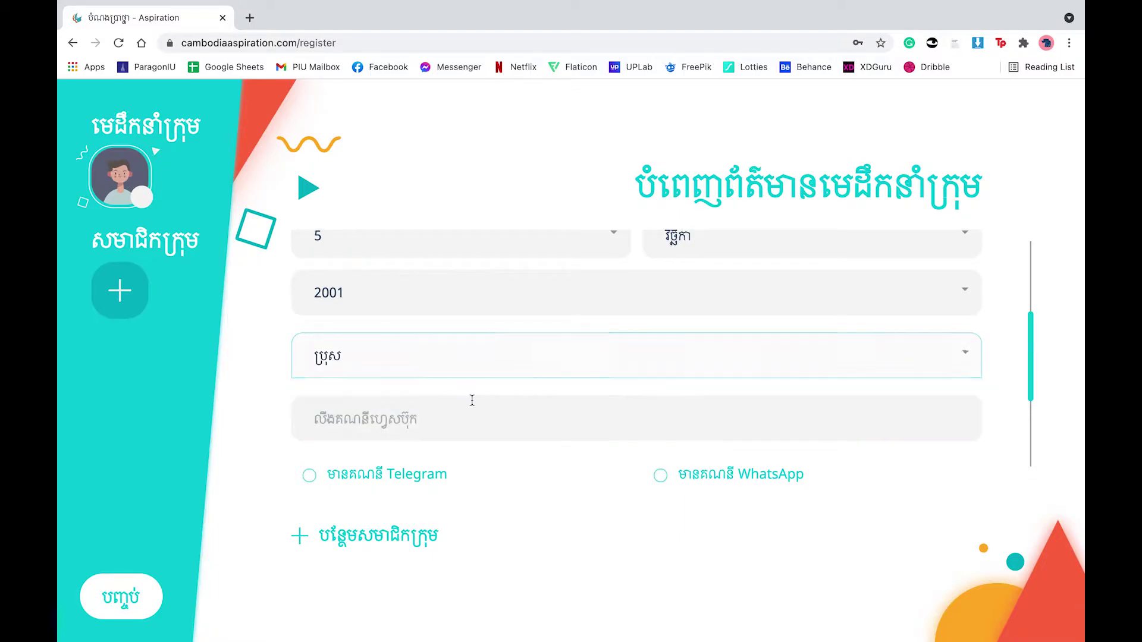
Step: Copy the leader's Facebook profile address from the browser's address bar
{"action": "scroll", "coordinate": [471, 400], "scroll_direction": "down", "scroll_amount": 1}
{"action": "scroll", "coordinate": [473, 400], "scroll_direction": "down", "scroll_amount": 1}
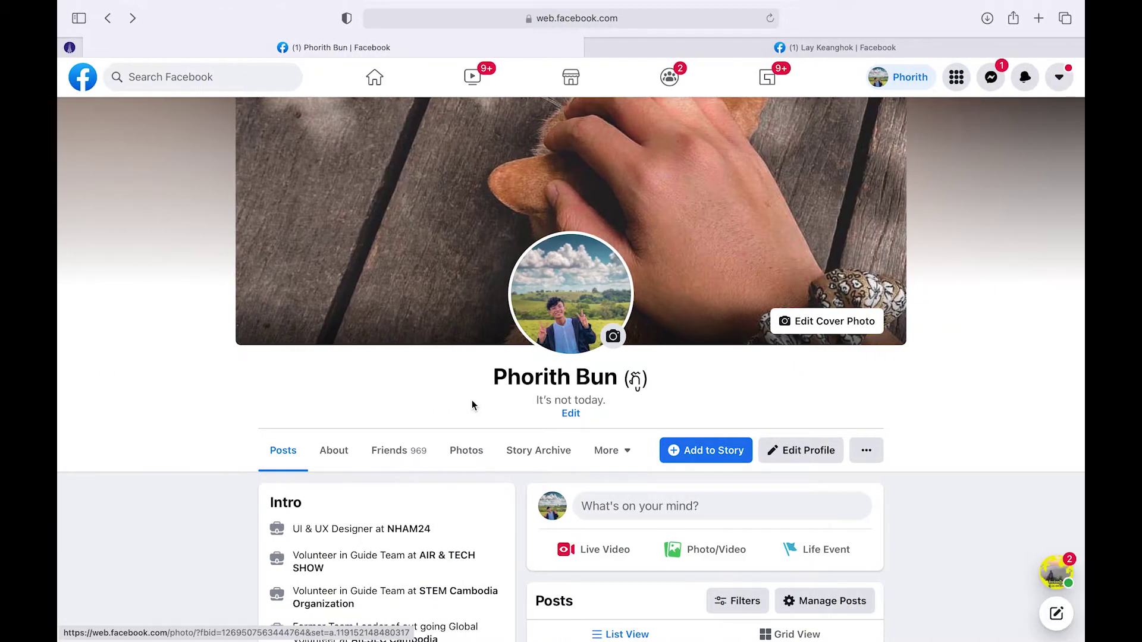
{"action": "left_click", "coordinate": [586, 19]}
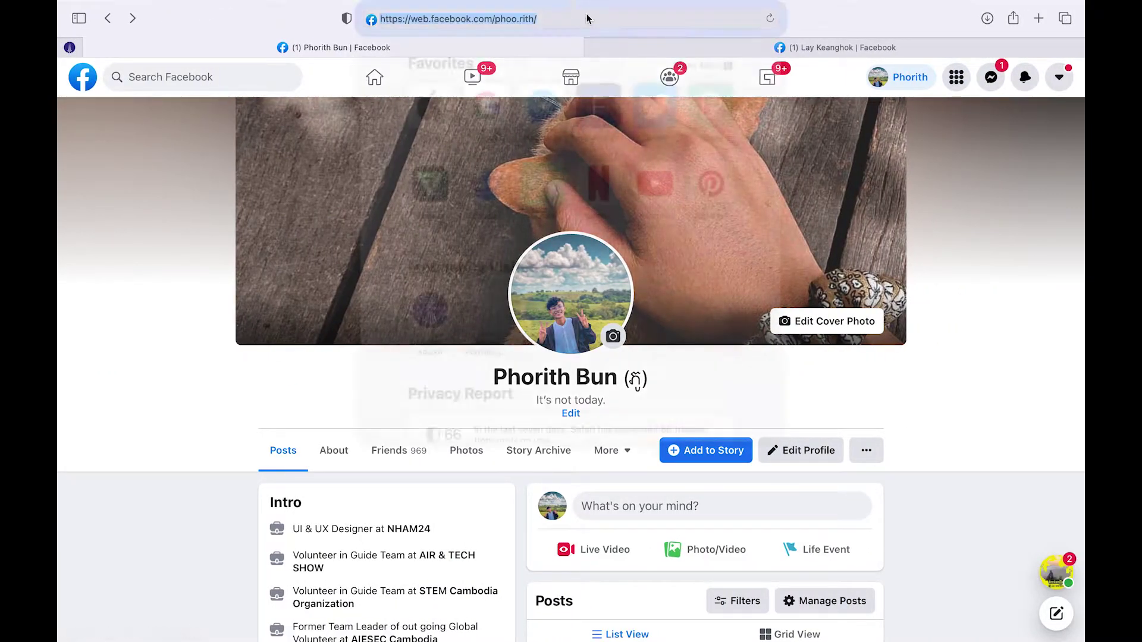
{"action": "right_click", "coordinate": [521, 25]}
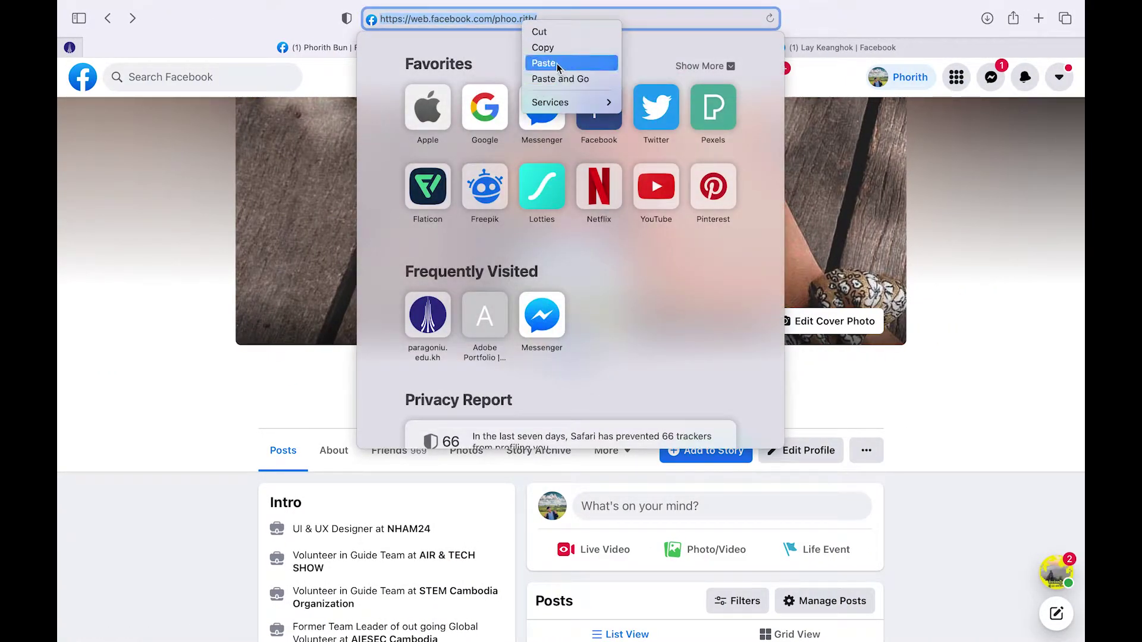
{"action": "left_click", "coordinate": [543, 52]}
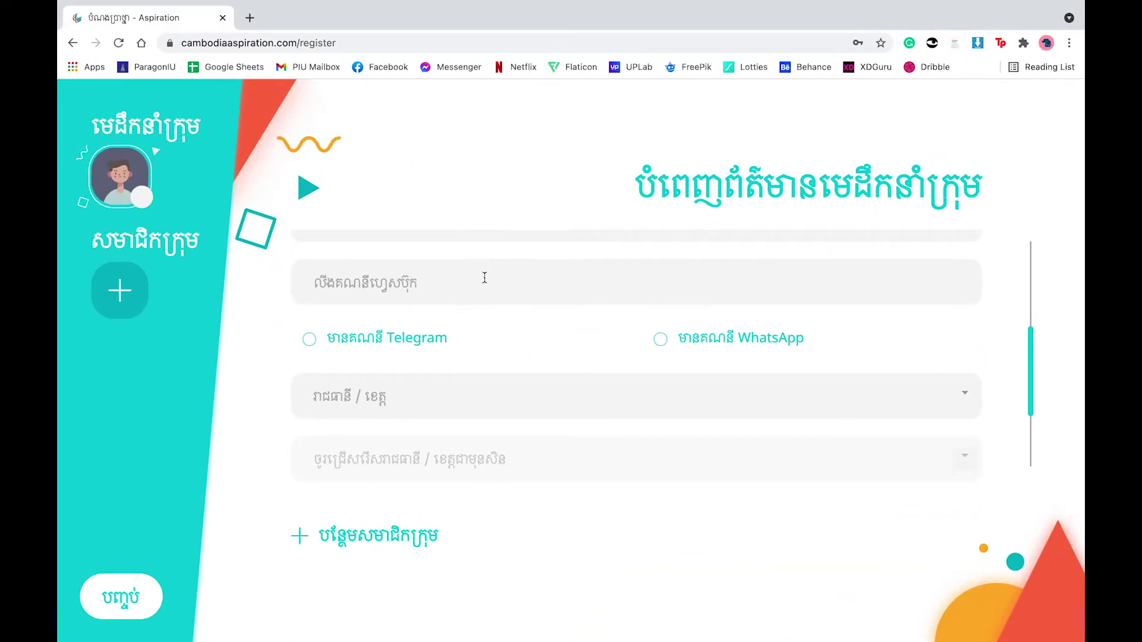
Step: Paste the leader's Facebook link and mark that they have Telegram and WhatsApp
{"action": "left_click", "coordinate": [484, 283]}
{"action": "right_click", "coordinate": [483, 279]}
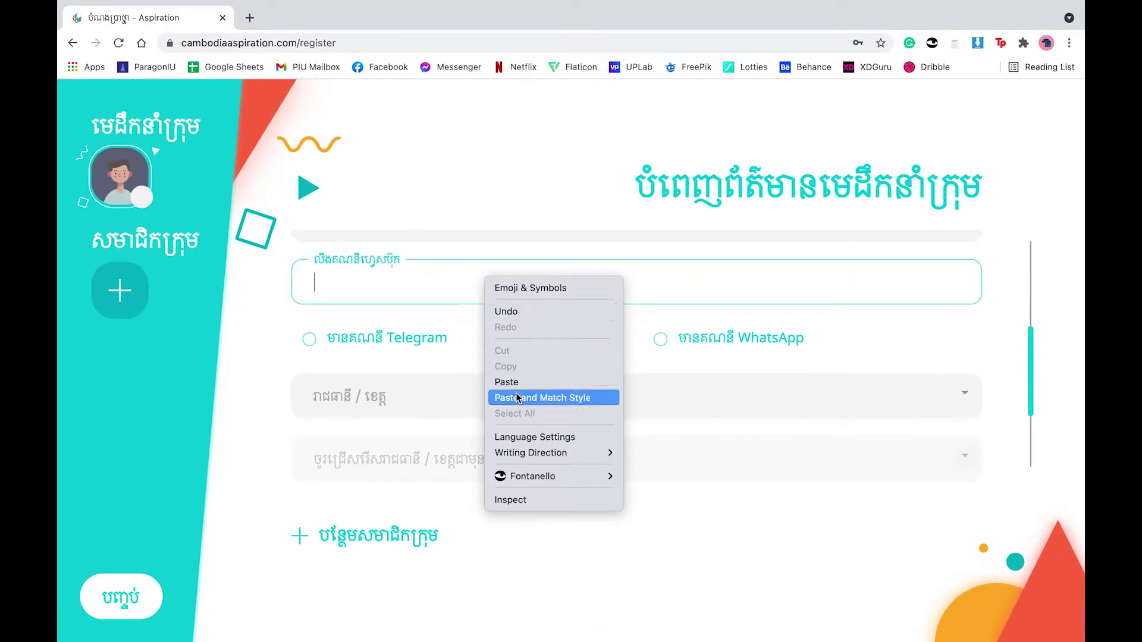
{"action": "left_click", "coordinate": [533, 380]}
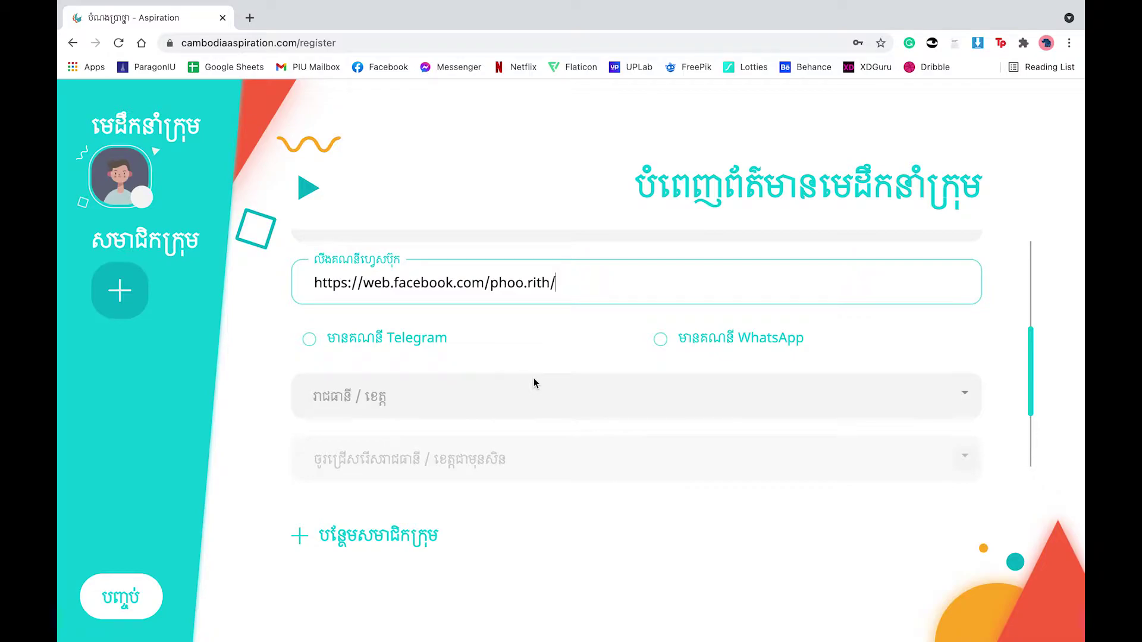
{"action": "scroll", "coordinate": [534, 381], "scroll_direction": "down", "scroll_amount": 1}
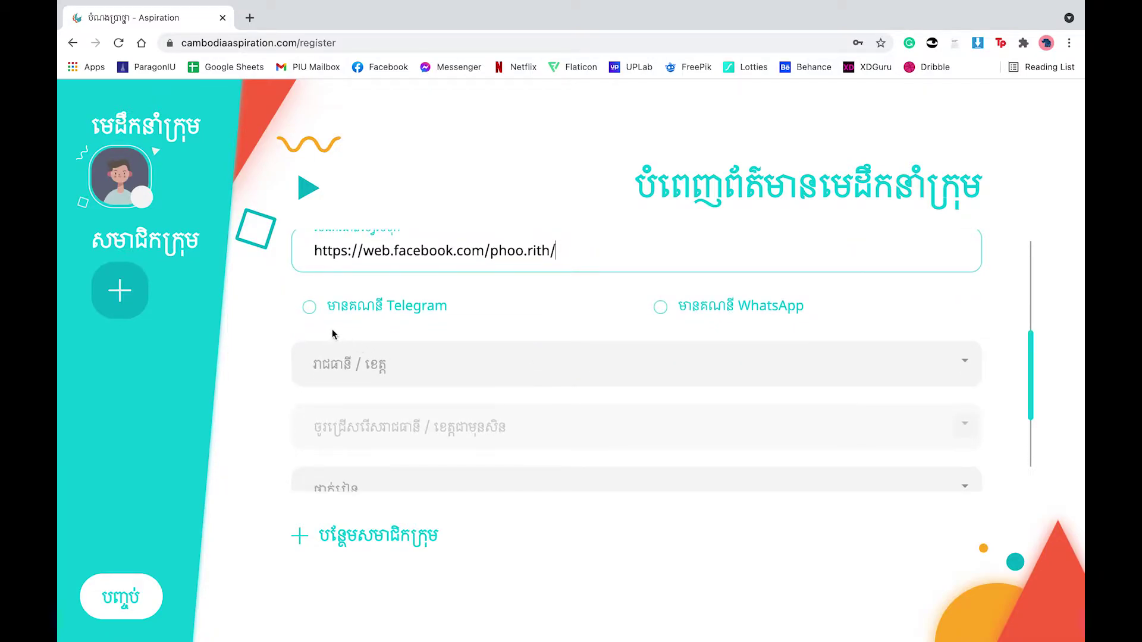
{"action": "left_click", "coordinate": [309, 309]}
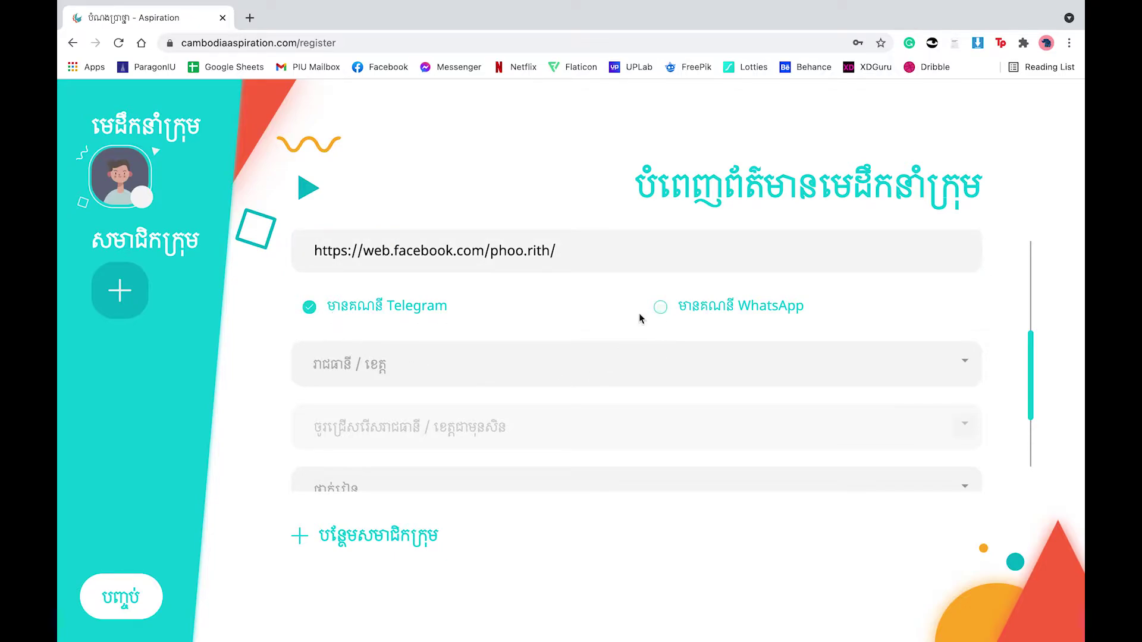
{"action": "left_click", "coordinate": [660, 306]}
Step: Choose province រាជធានីភ្នំពេញ, school វិ. ព្រះស៊ីសុវត្ថិ and grade 10
{"action": "scroll", "coordinate": [507, 346], "scroll_direction": "down", "scroll_amount": 2}
{"action": "scroll", "coordinate": [508, 348], "scroll_direction": "down", "scroll_amount": 1}
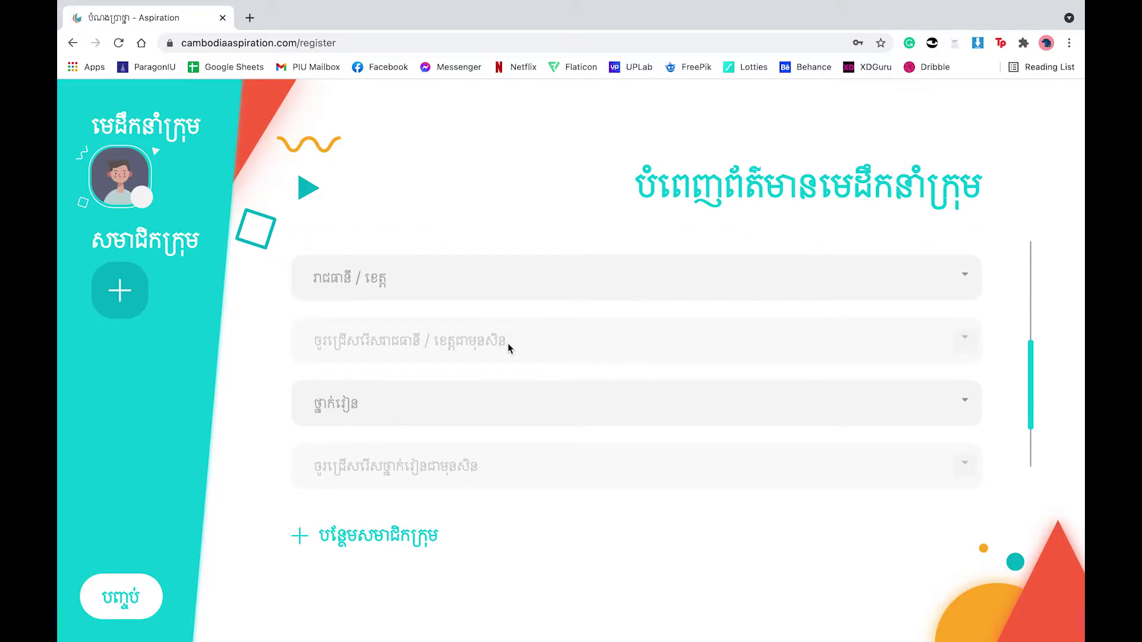
{"action": "left_click", "coordinate": [430, 279]}
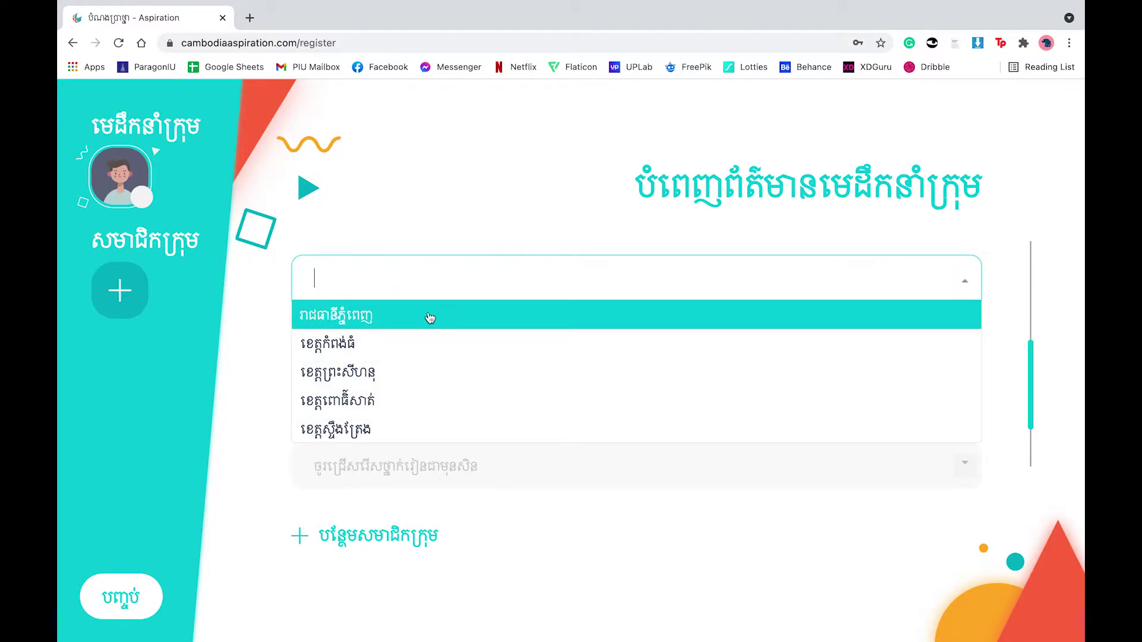
{"action": "left_click", "coordinate": [429, 317]}
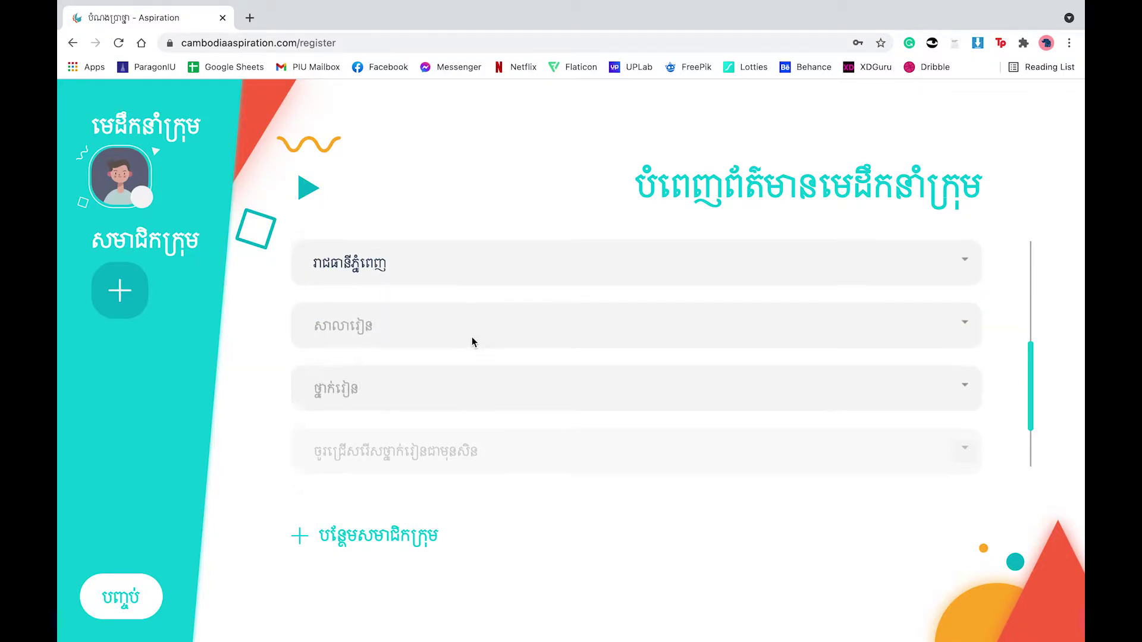
{"action": "left_click", "coordinate": [408, 313]}
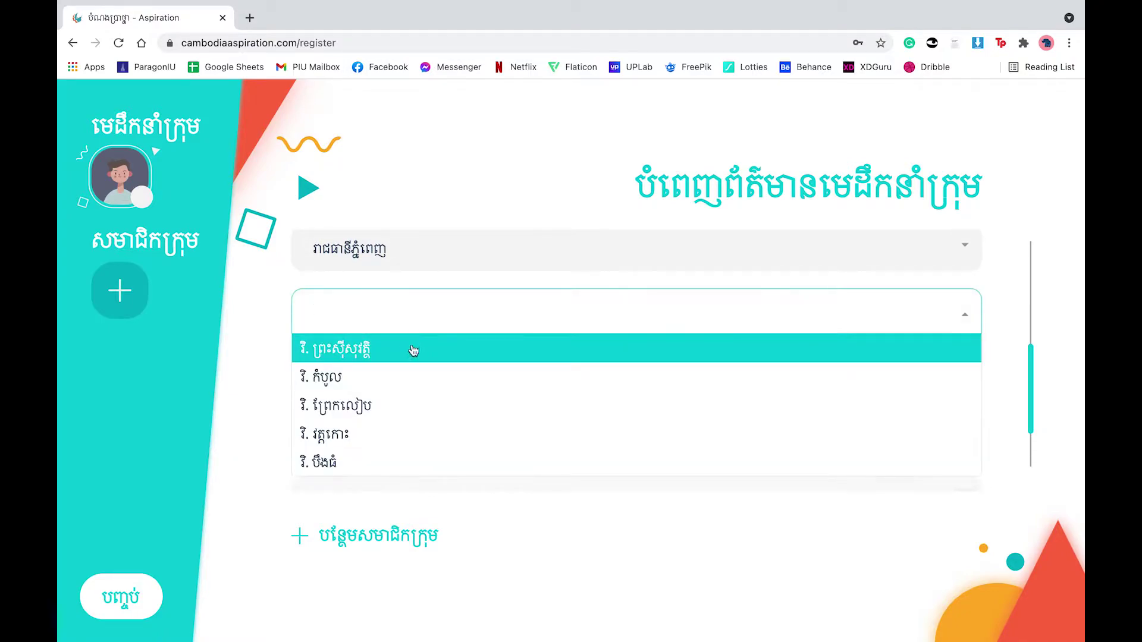
{"action": "left_click", "coordinate": [404, 354]}
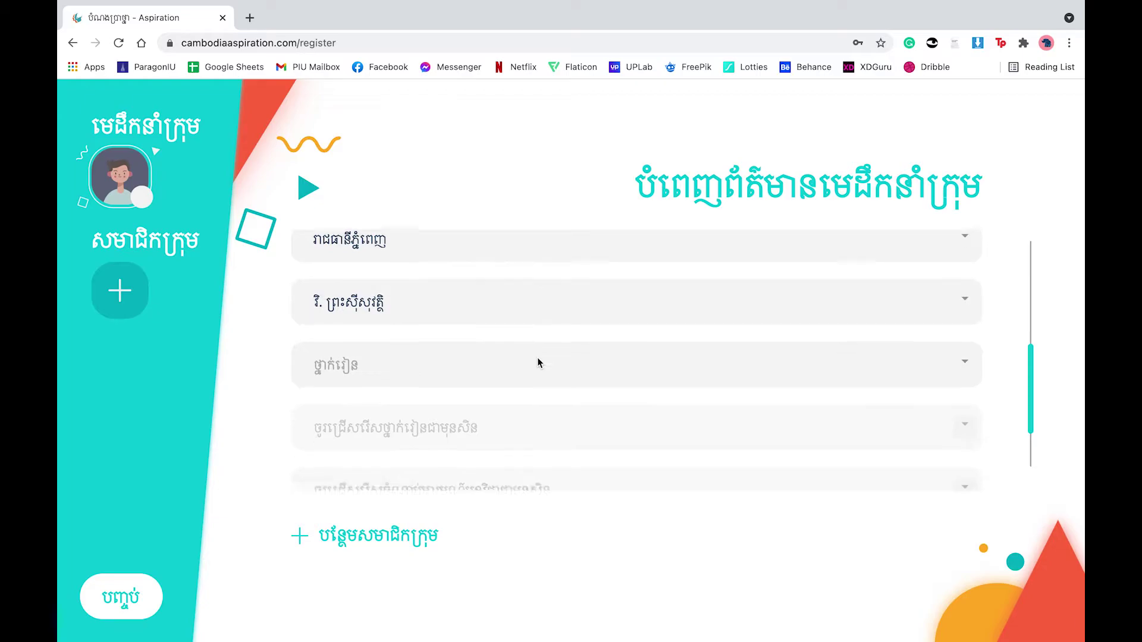
{"action": "left_click", "coordinate": [458, 292]}
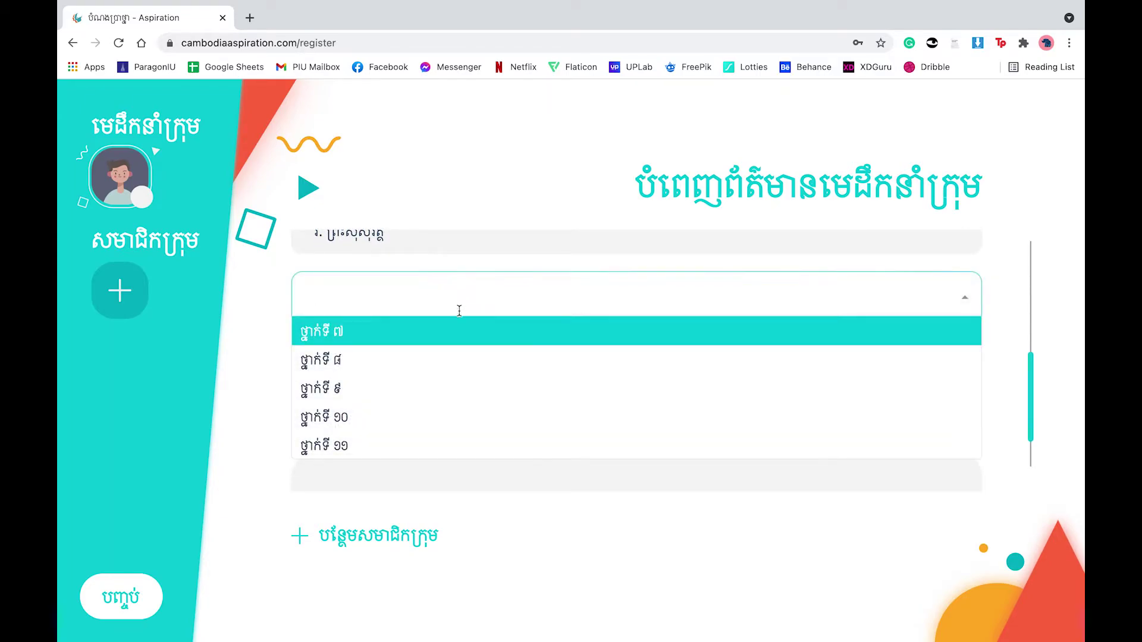
{"action": "left_click", "coordinate": [448, 413]}
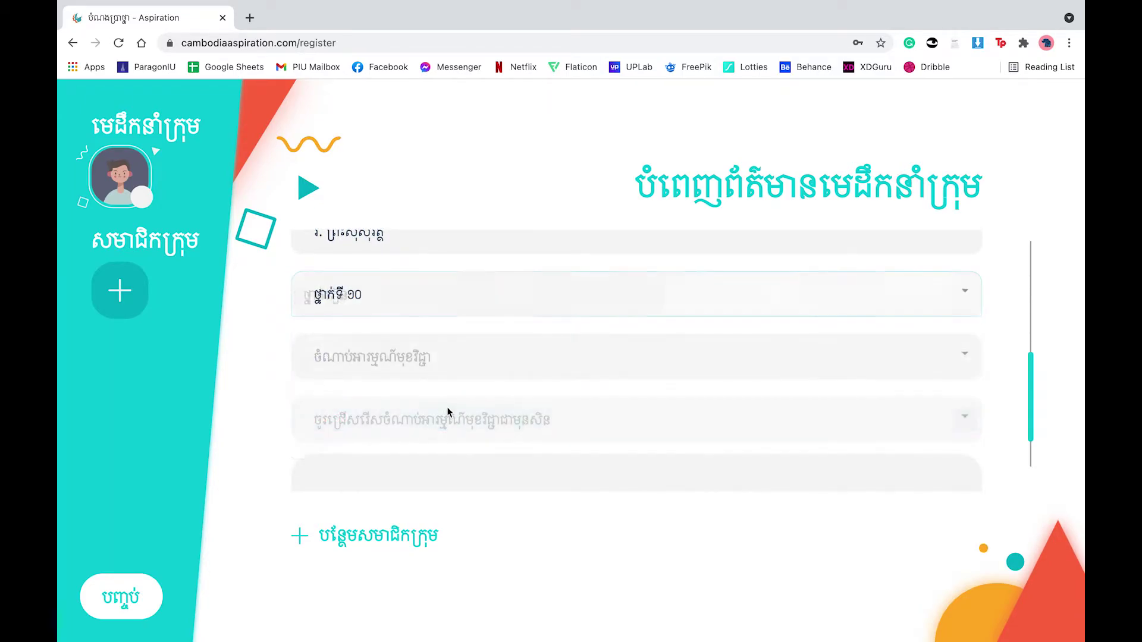
Step: Set subject គណិតវិទ្យា and lesson topic បន្ទាត់ និងប្លង់ស្របក្នុងលំហ
{"action": "scroll", "coordinate": [543, 367], "scroll_direction": "up", "scroll_amount": 2}
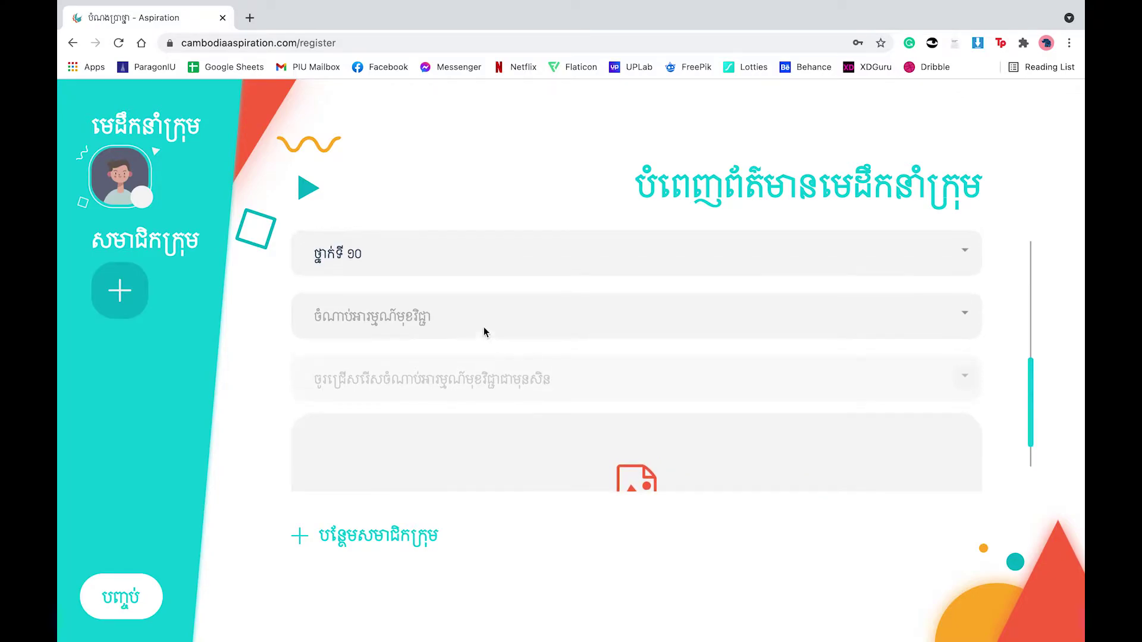
{"action": "scroll", "coordinate": [468, 321], "scroll_direction": "down", "scroll_amount": 2}
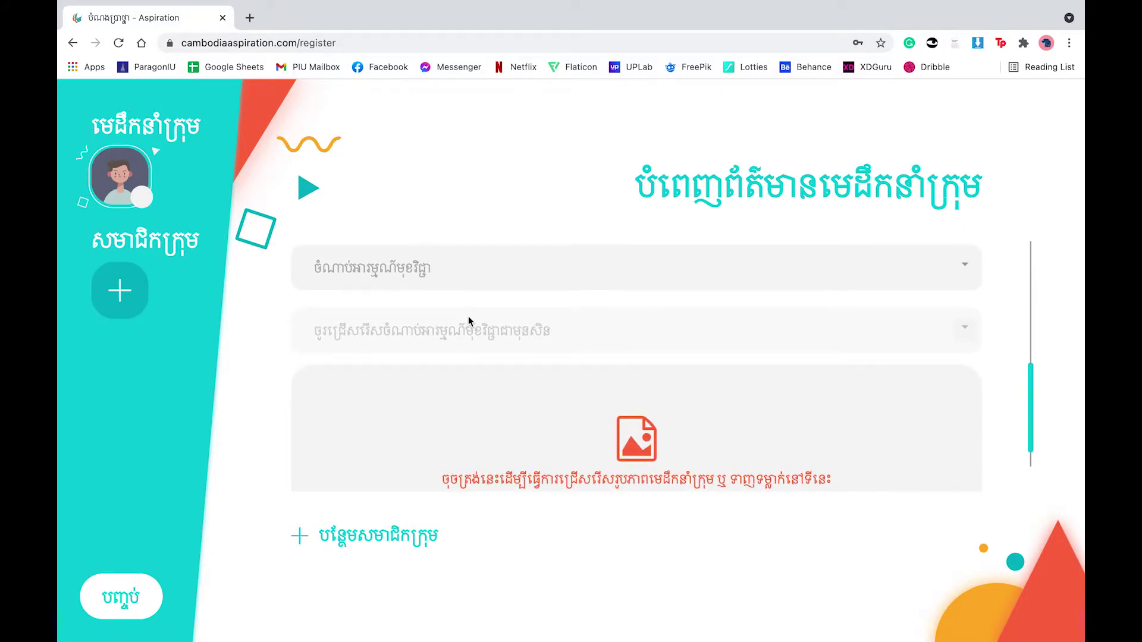
{"action": "left_click", "coordinate": [444, 276]}
{"action": "scroll", "coordinate": [436, 389], "scroll_direction": "down", "scroll_amount": 5}
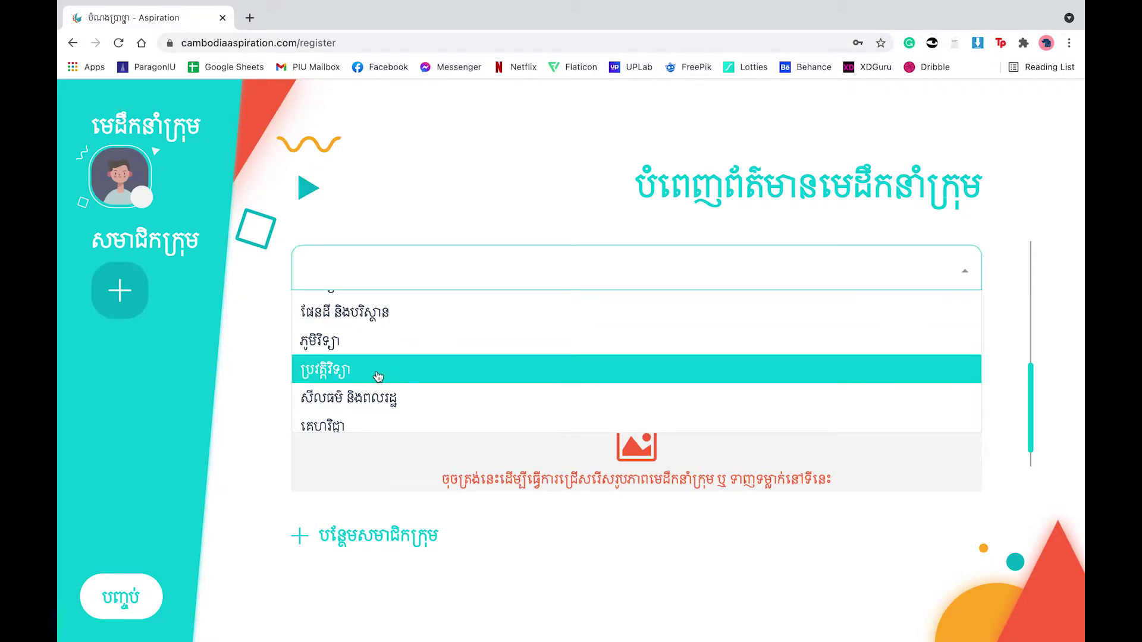
{"action": "scroll", "coordinate": [408, 385], "scroll_direction": "down", "scroll_amount": 1}
{"action": "scroll", "coordinate": [400, 356], "scroll_direction": "up", "scroll_amount": 6}
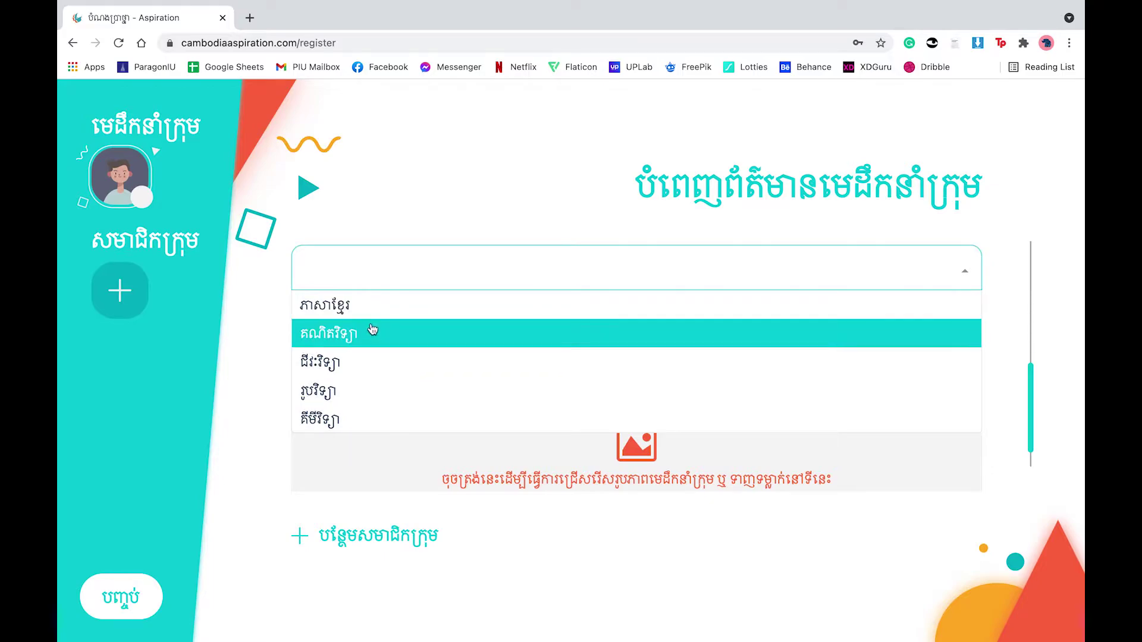
{"action": "left_click", "coordinate": [382, 332]}
{"action": "scroll", "coordinate": [477, 341], "scroll_direction": "down", "scroll_amount": 2}
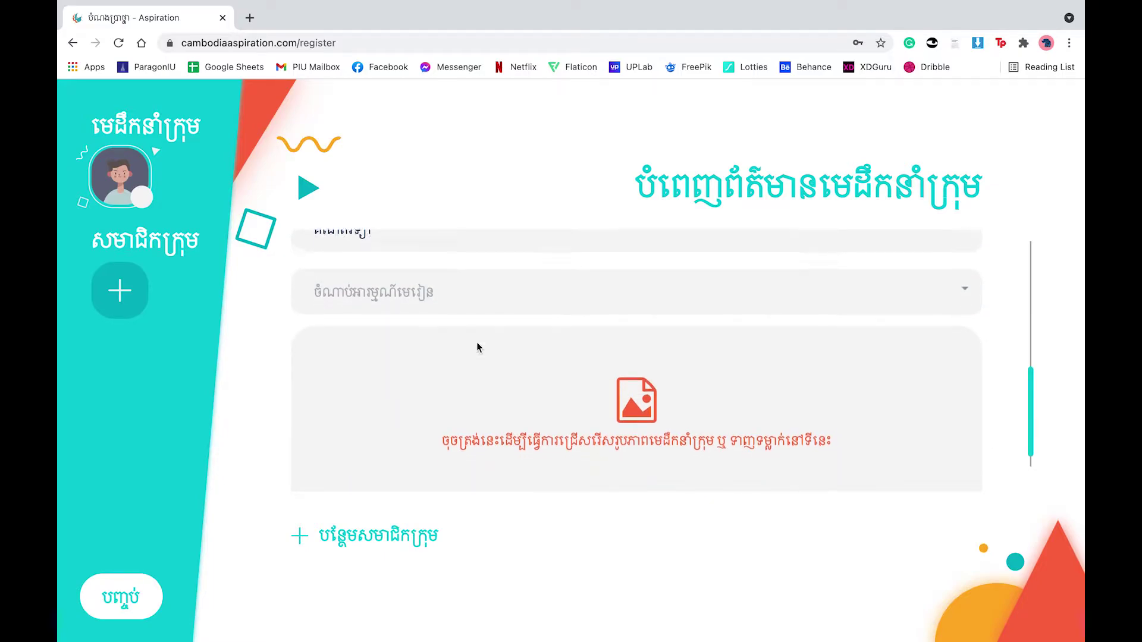
{"action": "left_click", "coordinate": [508, 276]}
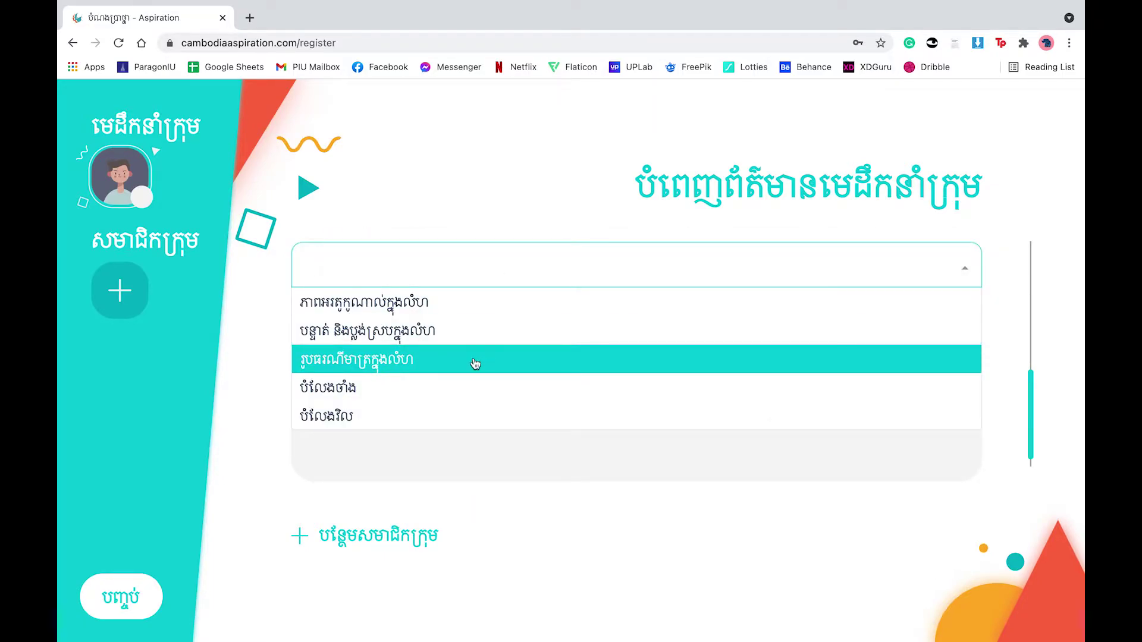
{"action": "left_click", "coordinate": [353, 345]}
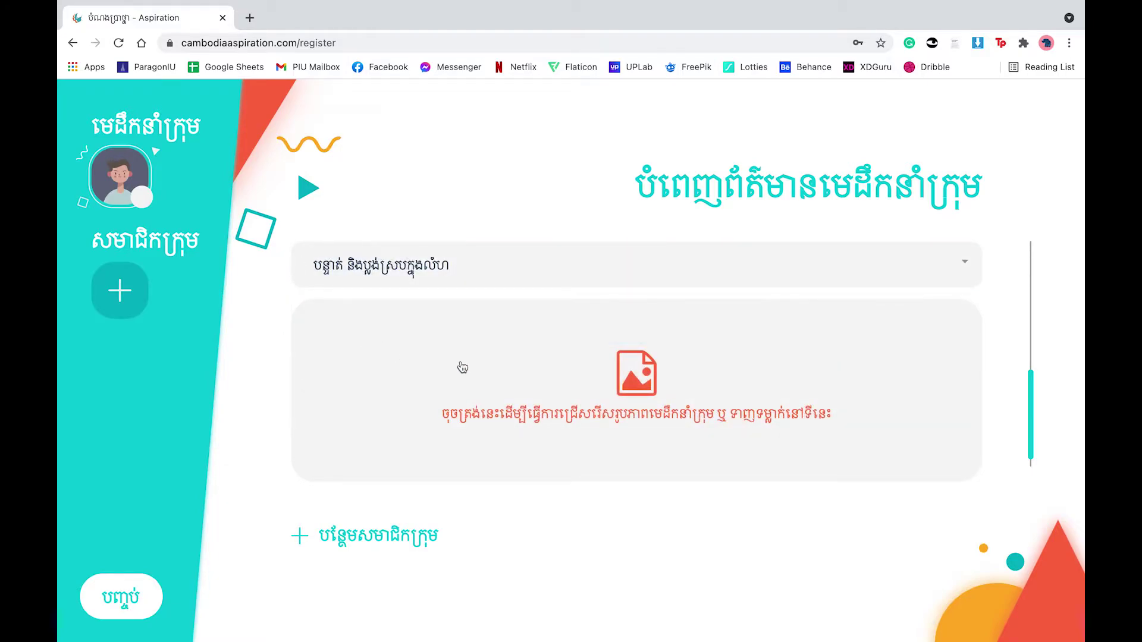
{"action": "scroll", "coordinate": [461, 367], "scroll_direction": "down", "scroll_amount": 1}
{"action": "scroll", "coordinate": [461, 367], "scroll_direction": "up", "scroll_amount": 1}
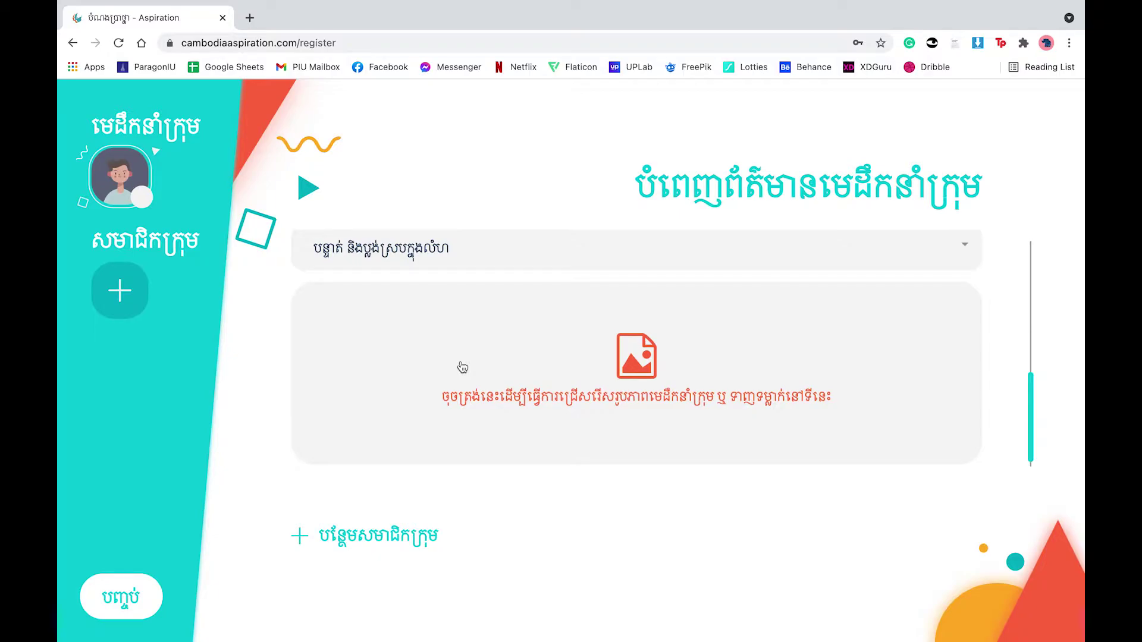
Step: Upload the second image from Pictures as the leader's photo, then add a second team member
{"action": "left_click", "coordinate": [724, 412]}
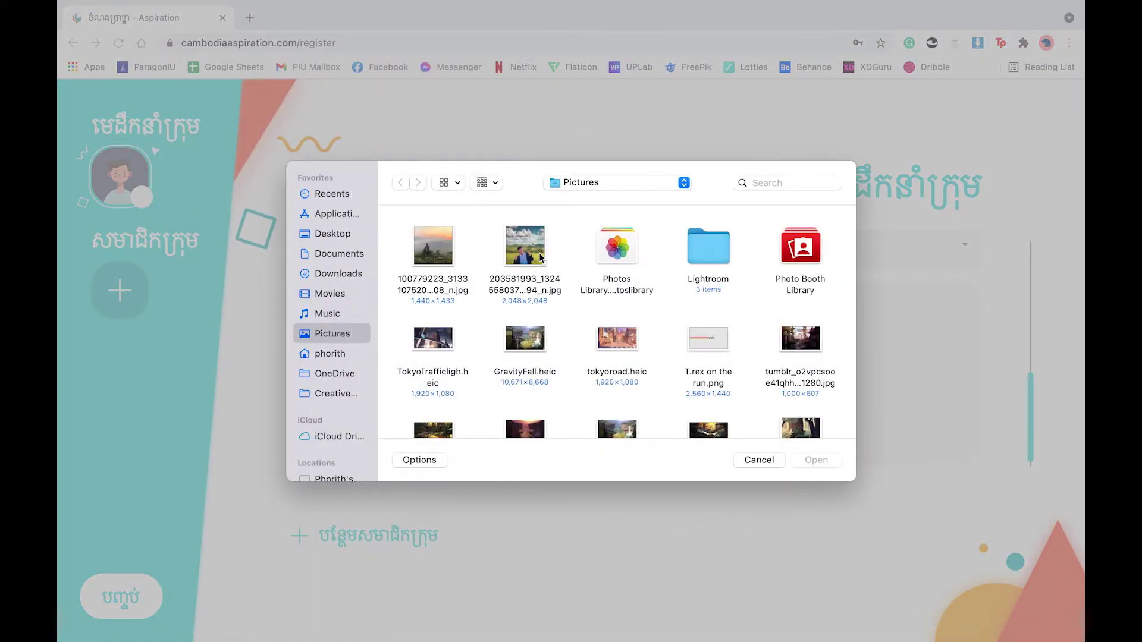
{"action": "left_click", "coordinate": [540, 257]}
{"action": "left_click", "coordinate": [824, 462]}
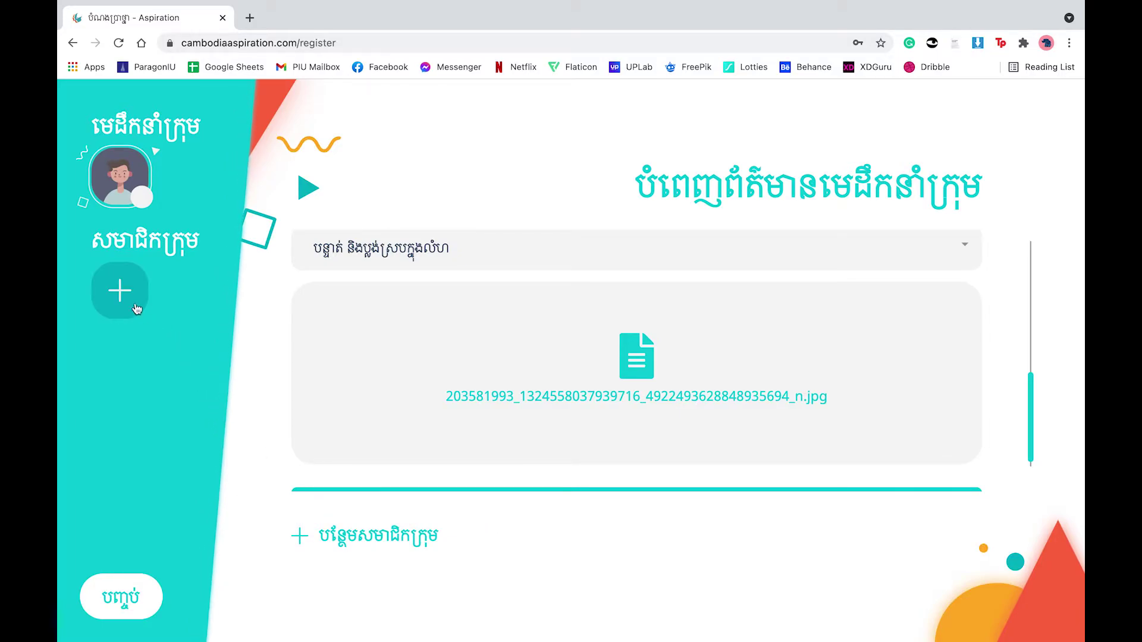
{"action": "left_click", "coordinate": [394, 537]}
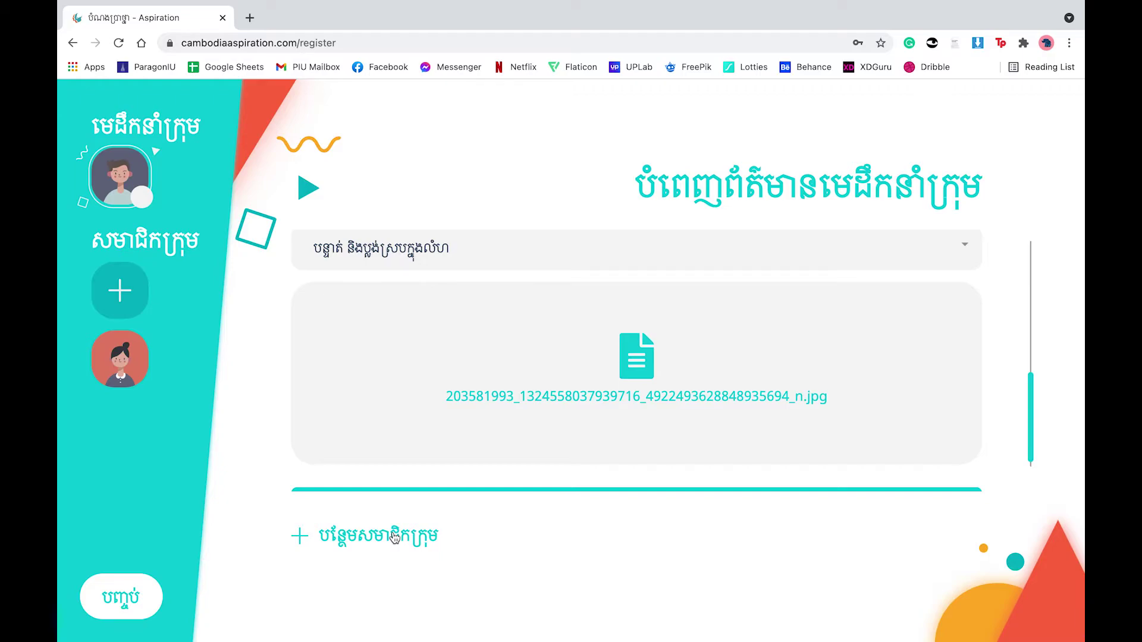
Step: Enter member 2's first name and surname in Khmer script
{"action": "left_click", "coordinate": [394, 537]}
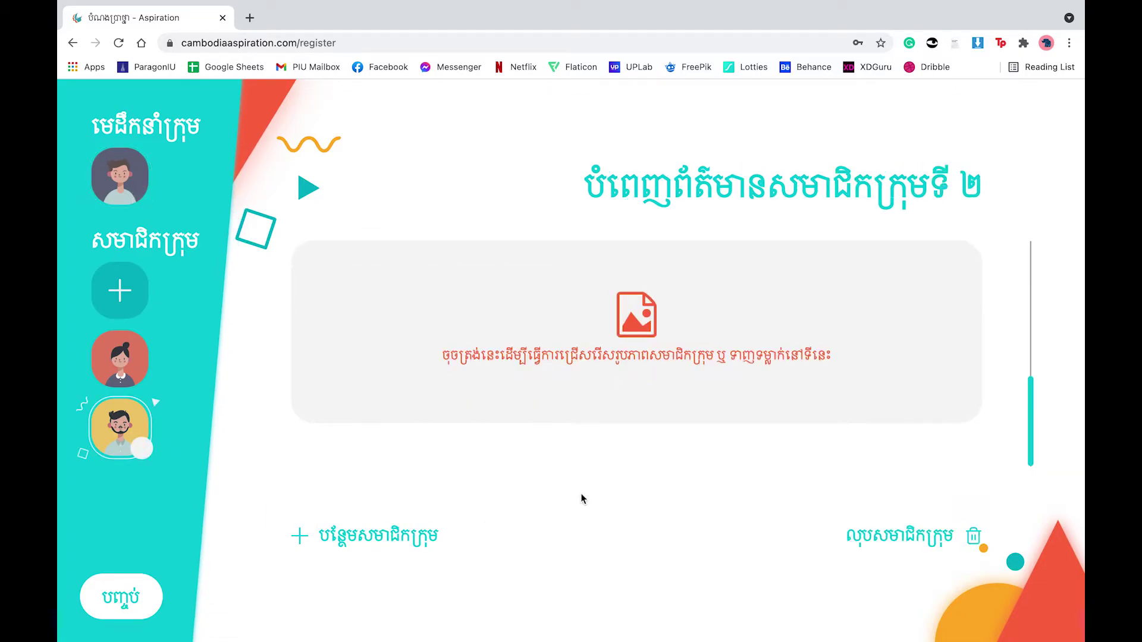
{"action": "scroll", "coordinate": [613, 331], "scroll_direction": "up", "scroll_amount": 5}
{"action": "left_click", "coordinate": [498, 273]}
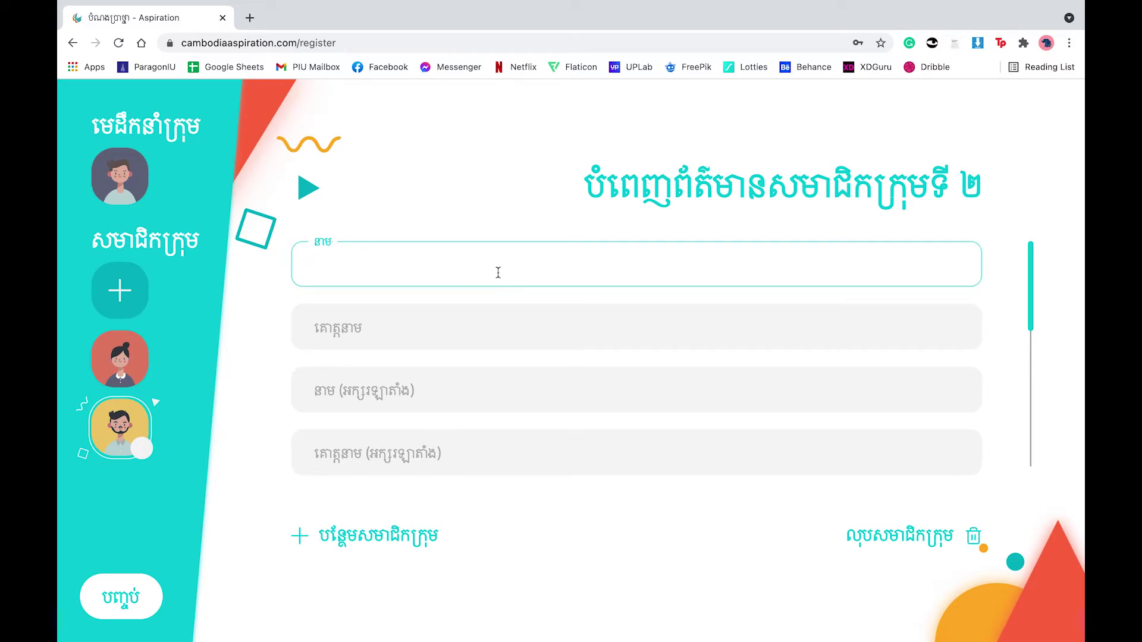
{"action": "left_click", "coordinate": [447, 327]}
Step: Enter member 2's first name and surname in Latin letters, plus the phone number
{"action": "left_click", "coordinate": [402, 391]}
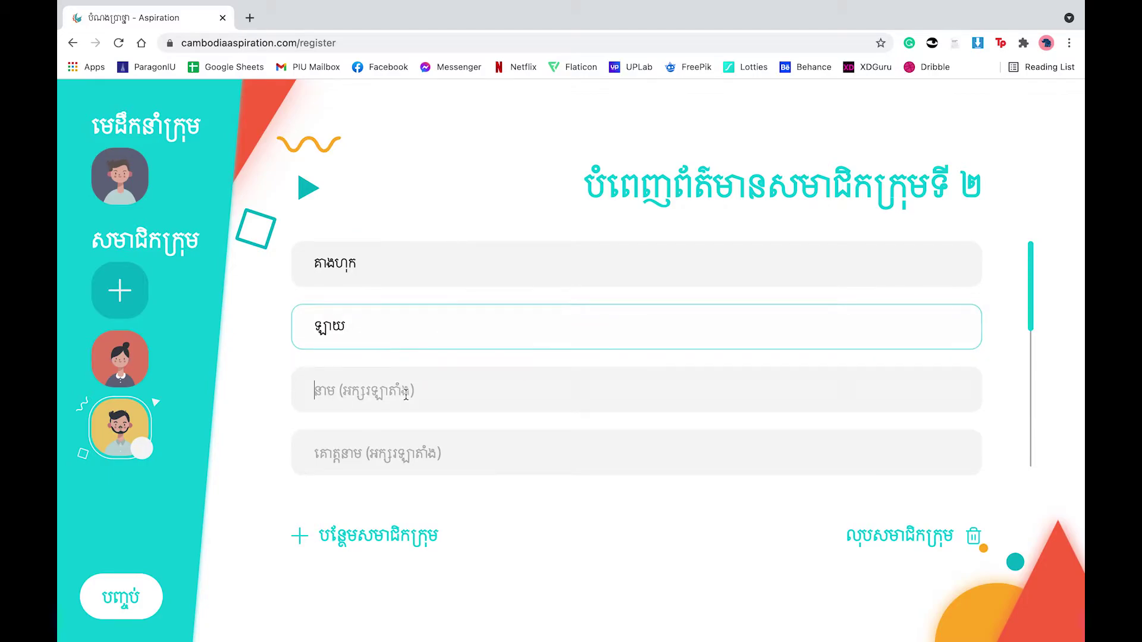
{"action": "scroll", "coordinate": [553, 344], "scroll_direction": "down", "scroll_amount": 1}
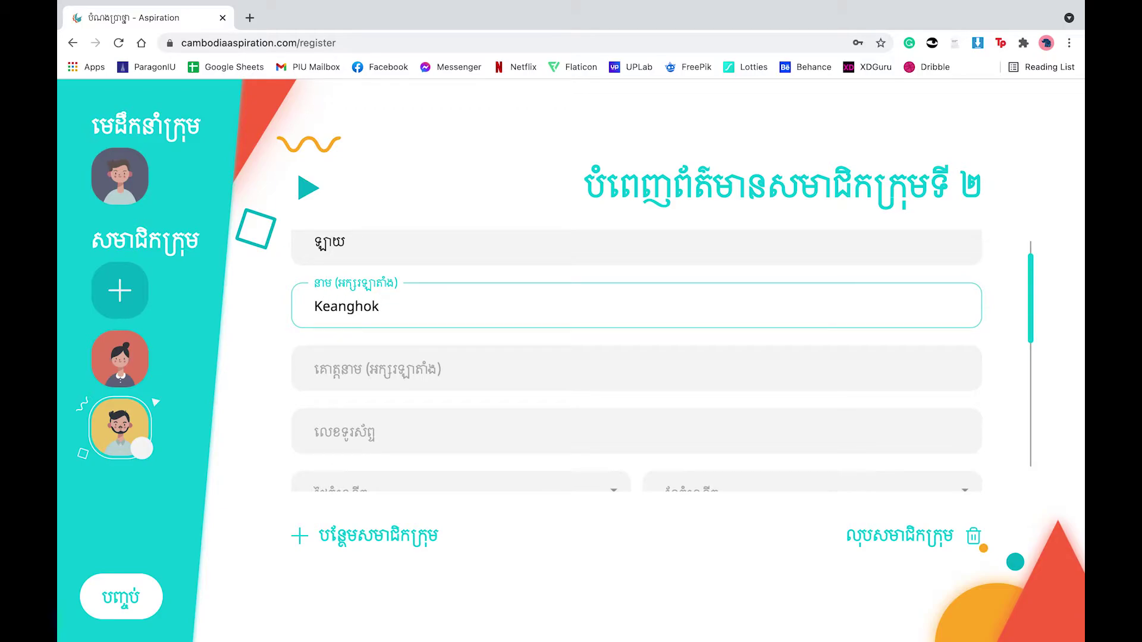
{"action": "left_click", "coordinate": [511, 378]}
{"action": "scroll", "coordinate": [545, 387], "scroll_direction": "down", "scroll_amount": 2}
{"action": "left_click", "coordinate": [511, 331]}
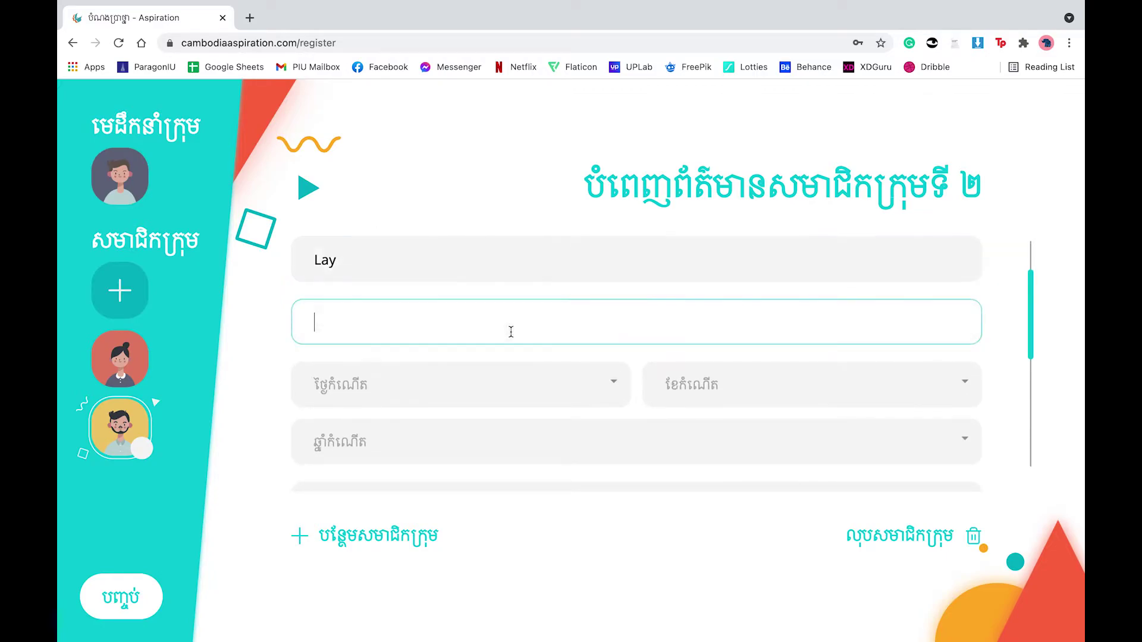
{"action": "type", "text": "098765432"}
Step: Set member 2's birth date to 6 មេសា 1999 and gender to ប្រុស
{"action": "scroll", "coordinate": [636, 361], "scroll_direction": "down", "scroll_amount": 2}
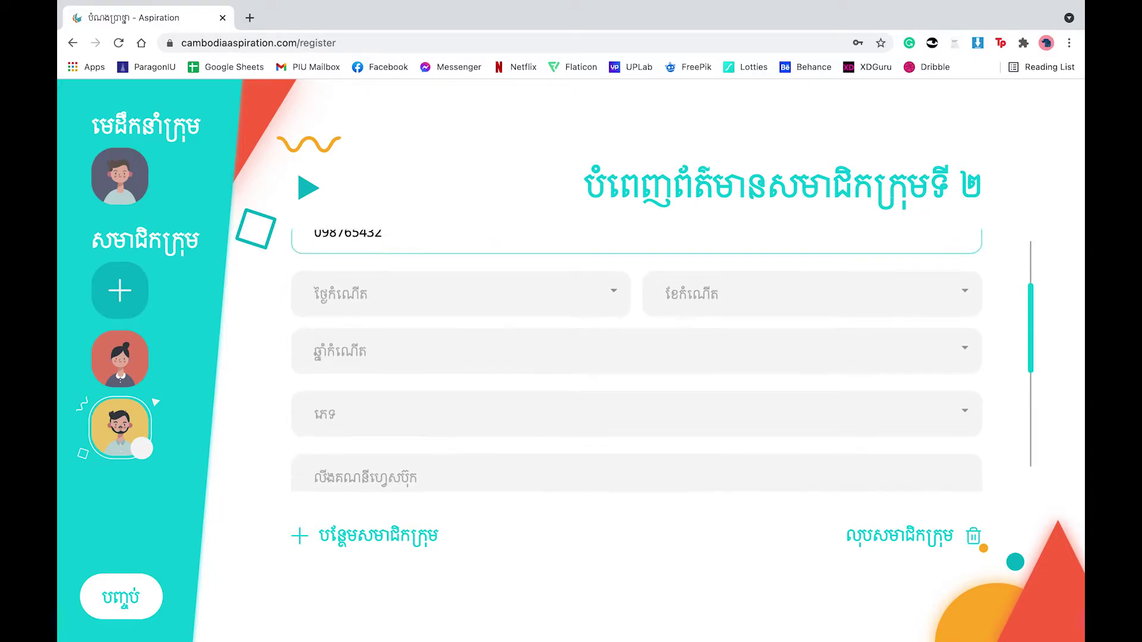
{"action": "left_click", "coordinate": [562, 297]}
{"action": "scroll", "coordinate": [535, 404], "scroll_direction": "down", "scroll_amount": 2}
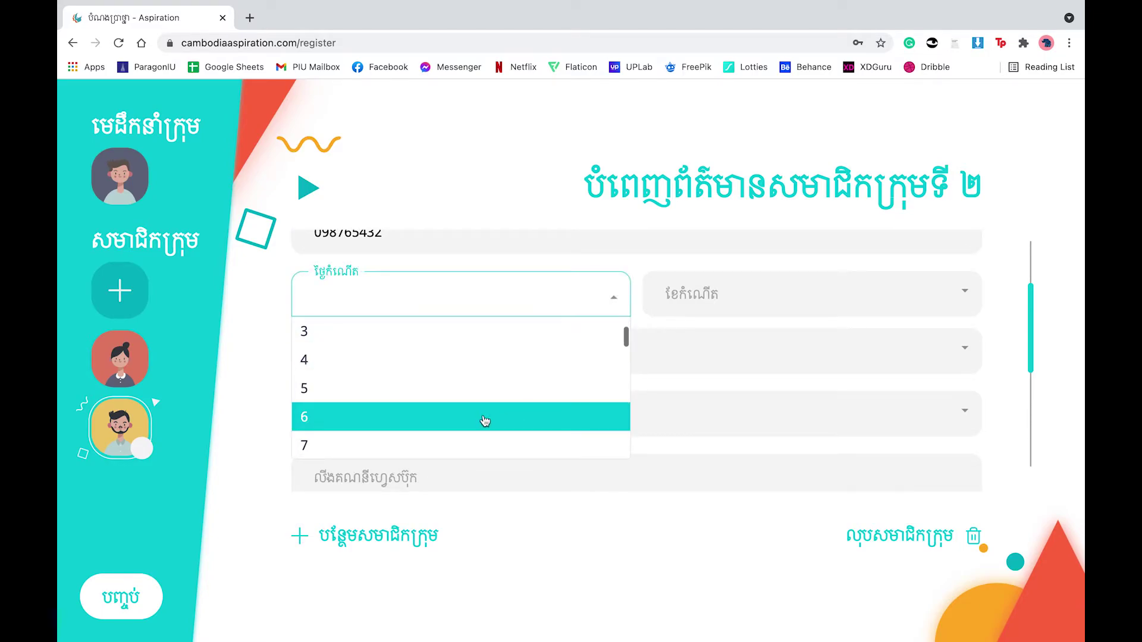
{"action": "left_click", "coordinate": [484, 421]}
{"action": "left_click", "coordinate": [684, 294]}
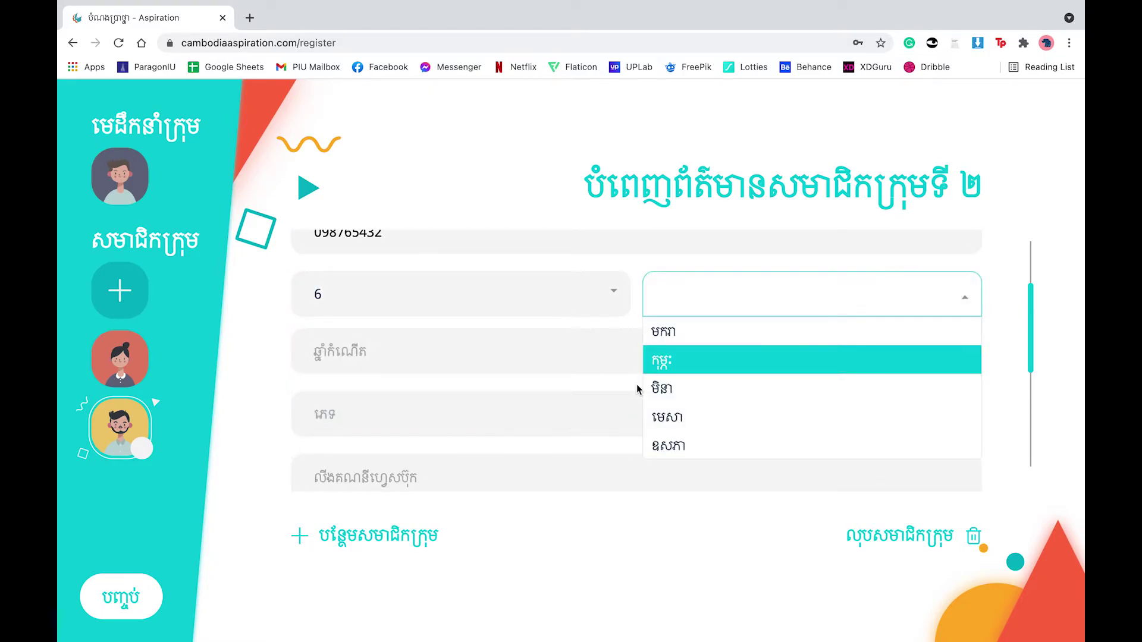
{"action": "left_click", "coordinate": [709, 416]}
{"action": "scroll", "coordinate": [653, 411], "scroll_direction": "down", "scroll_amount": 1}
{"action": "left_click", "coordinate": [523, 318]}
{"action": "scroll", "coordinate": [494, 424], "scroll_direction": "down", "scroll_amount": 3}
{"action": "left_click", "coordinate": [447, 394]}
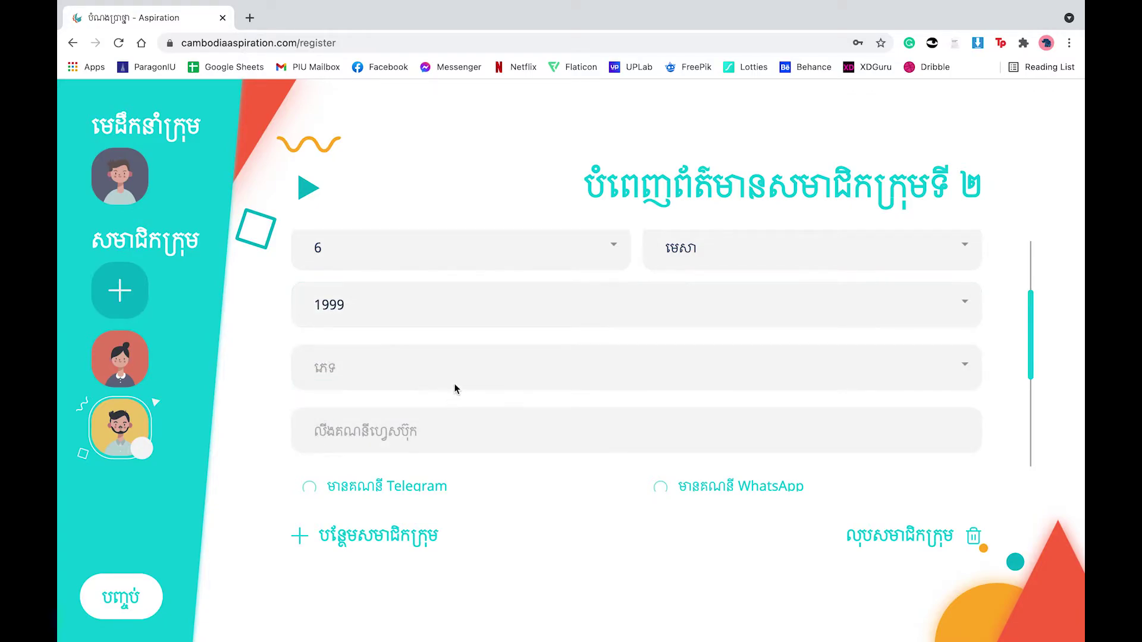
{"action": "left_click", "coordinate": [491, 366]}
{"action": "left_click", "coordinate": [469, 416]}
{"action": "scroll", "coordinate": [577, 373], "scroll_direction": "down", "scroll_amount": 2}
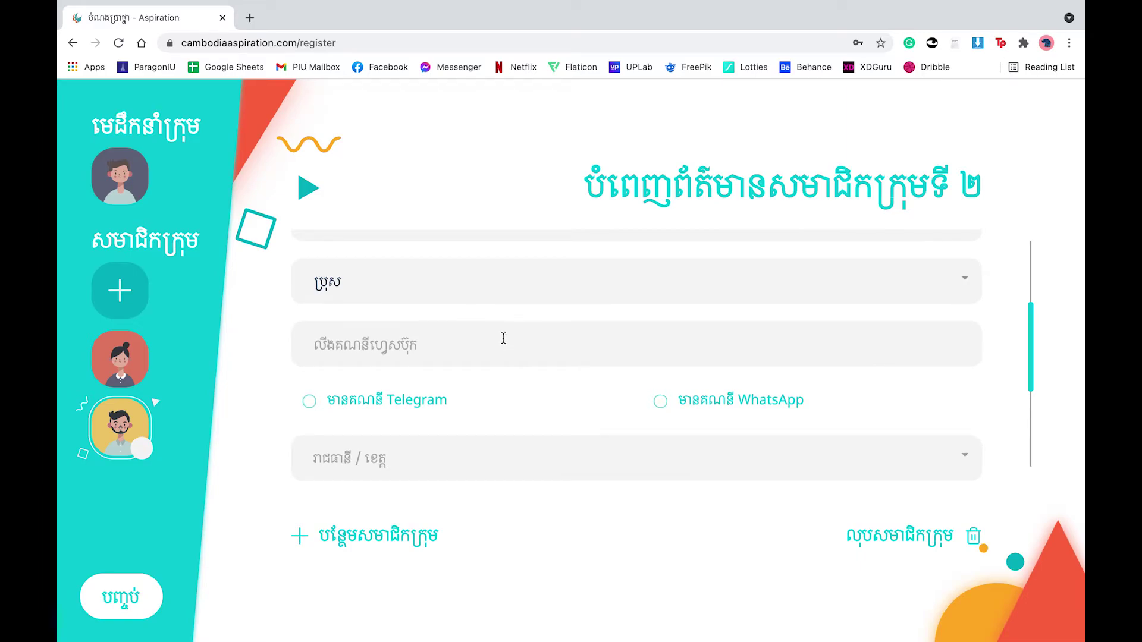
Step: Copy member 2's Facebook profile address from Safari and paste it into the form
{"action": "key", "text": "ctrl+Right"}
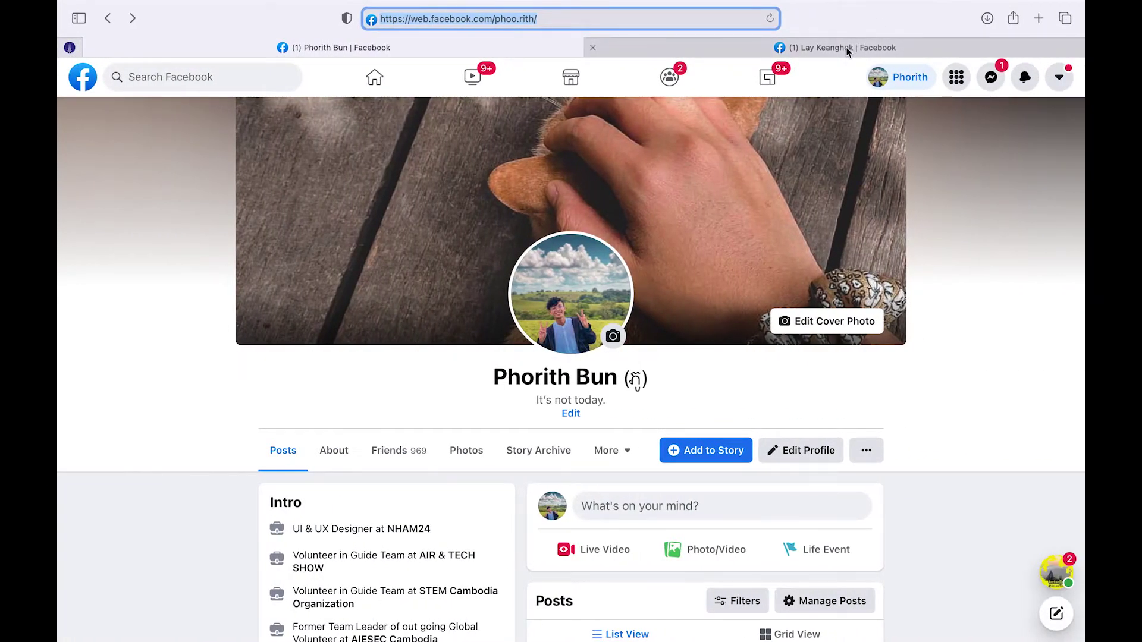
{"action": "left_click", "coordinate": [851, 46]}
{"action": "left_click", "coordinate": [660, 11]}
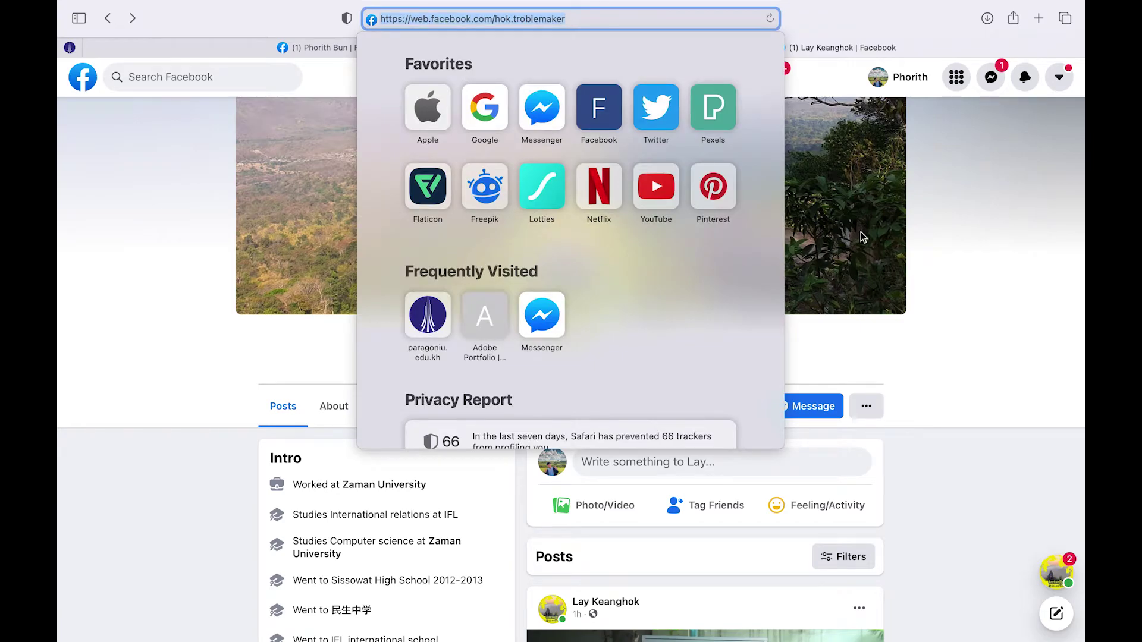
{"action": "key", "text": "ctrl+Left"}
{"action": "left_click", "coordinate": [517, 345]}
{"action": "type", "text": "https://web.facebook.com/hok.troblemaker"}
{"action": "scroll", "coordinate": [621, 408], "scroll_direction": "down", "scroll_amount": 3}
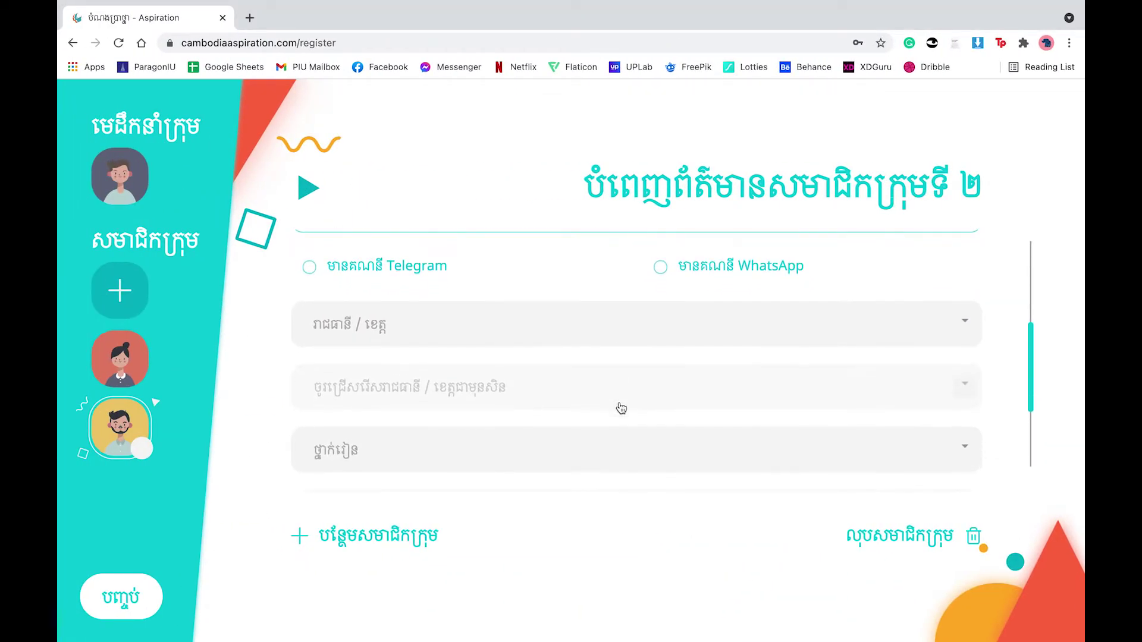
Step: Mark member 2's Telegram and WhatsApp, and choose province រាជធានីភ្នំពេញ and the first school
{"action": "left_click", "coordinate": [321, 267]}
{"action": "left_click", "coordinate": [661, 267]}
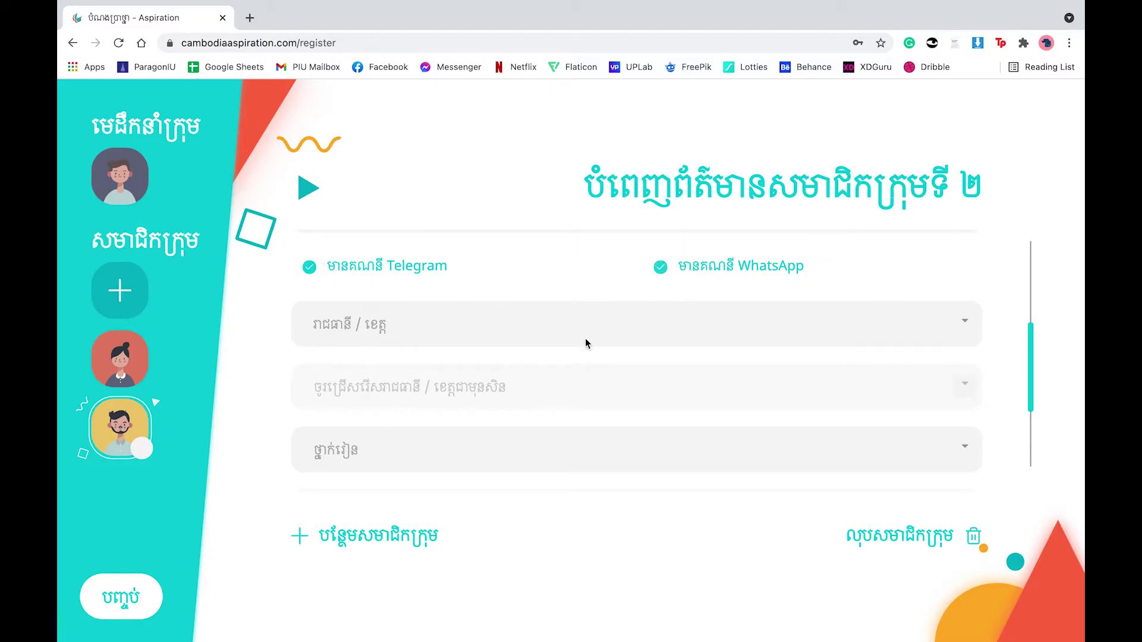
{"action": "scroll", "coordinate": [585, 344], "scroll_direction": "down", "scroll_amount": 2}
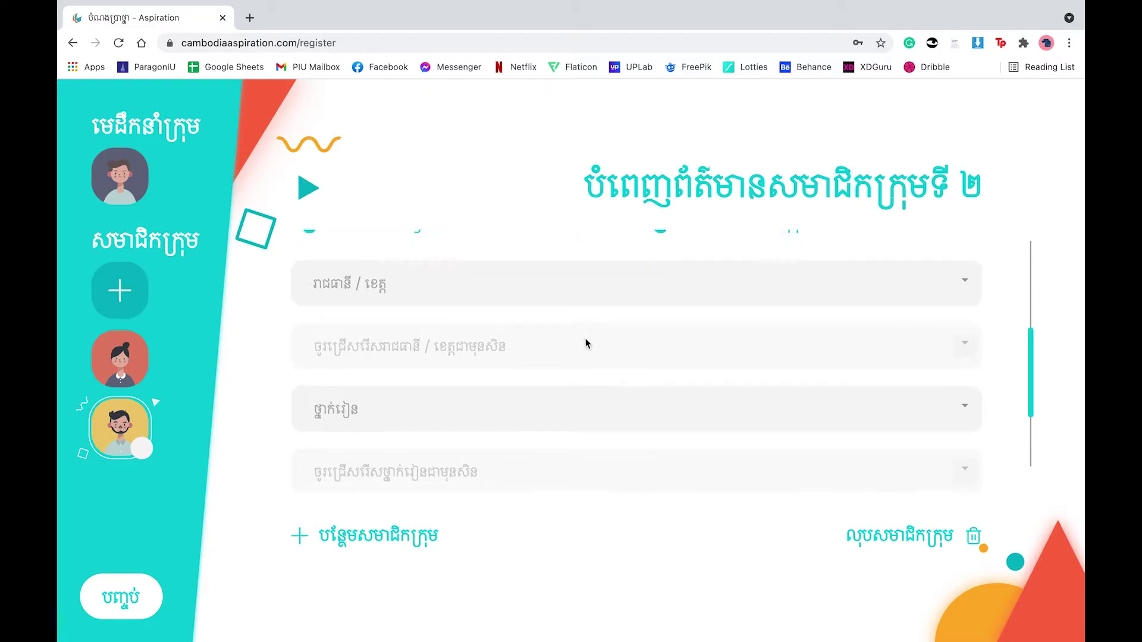
{"action": "left_click", "coordinate": [443, 276]}
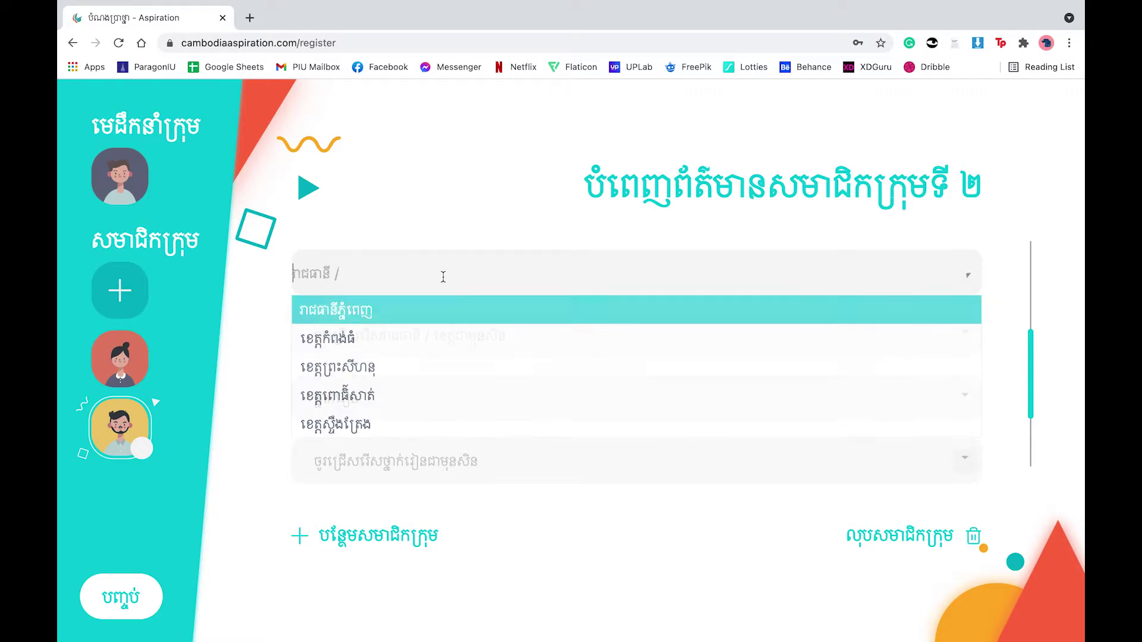
{"action": "left_click", "coordinate": [494, 320]}
{"action": "scroll", "coordinate": [445, 330], "scroll_direction": "down", "scroll_amount": 1}
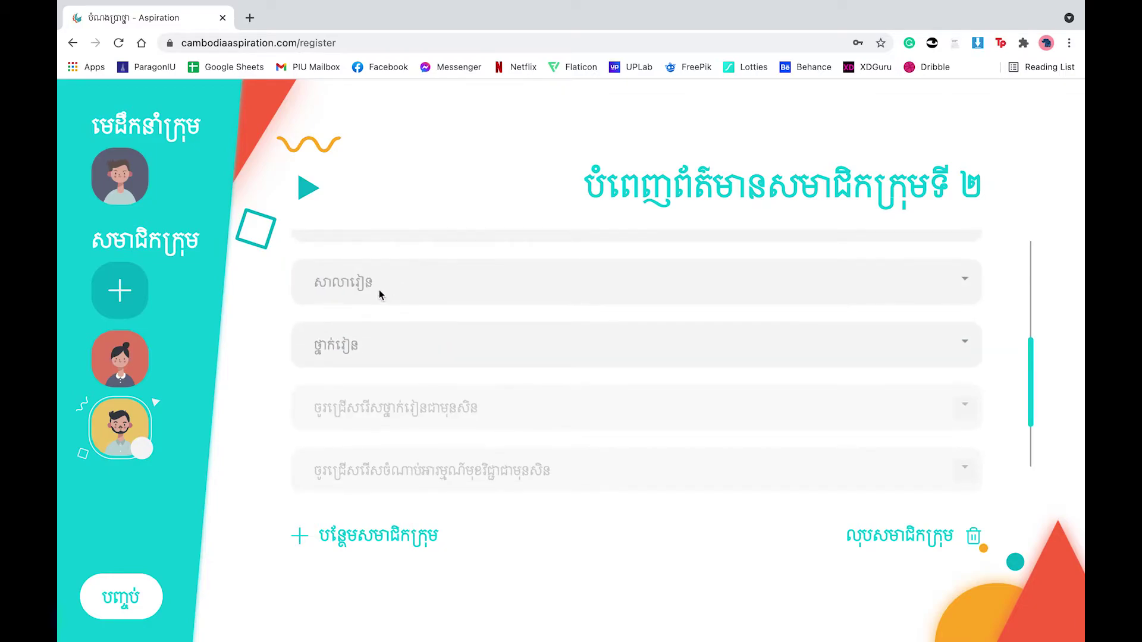
{"action": "left_click", "coordinate": [378, 295]}
{"action": "left_click", "coordinate": [382, 326]}
Step: Set grade ថ្នាក់ទី ១២, subject គណិតវិទ្យា (កម្រិតខ្ពស់) and lesson topic ចំនួនបឋម
{"action": "scroll", "coordinate": [484, 320], "scroll_direction": "down", "scroll_amount": 1}
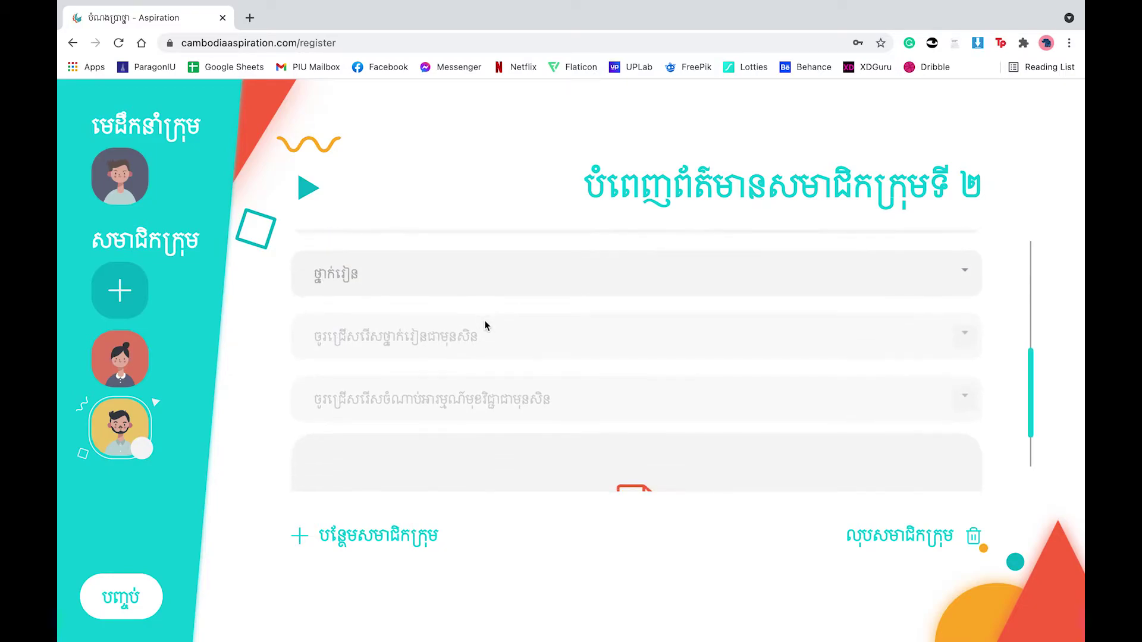
{"action": "left_click", "coordinate": [414, 274]}
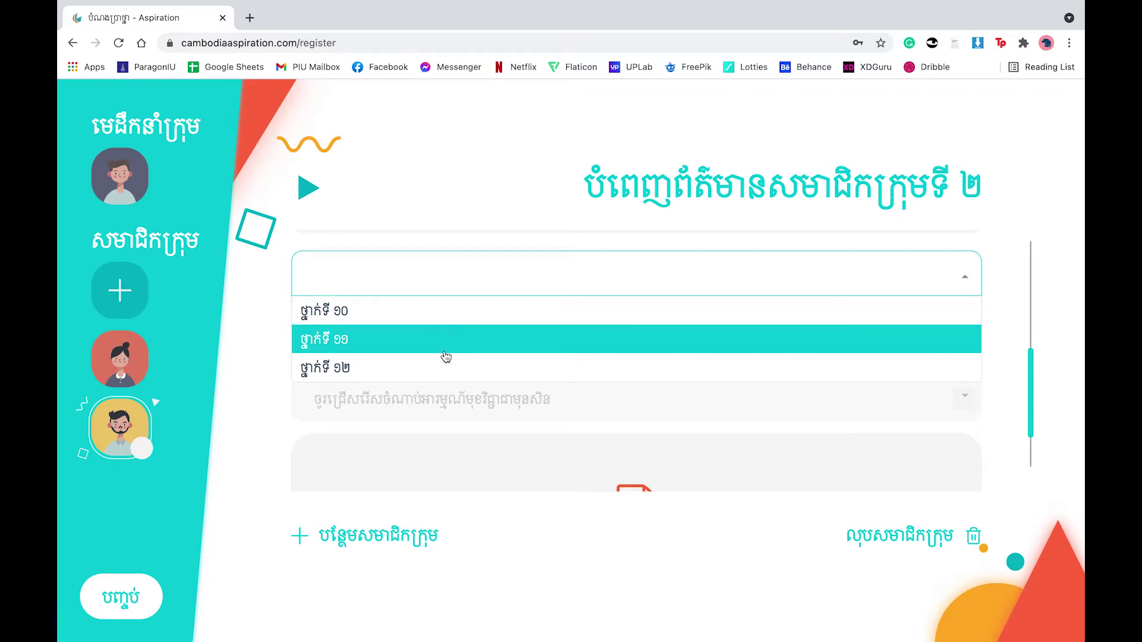
{"action": "left_click", "coordinate": [447, 373]}
{"action": "scroll", "coordinate": [555, 325], "scroll_direction": "down", "scroll_amount": 1}
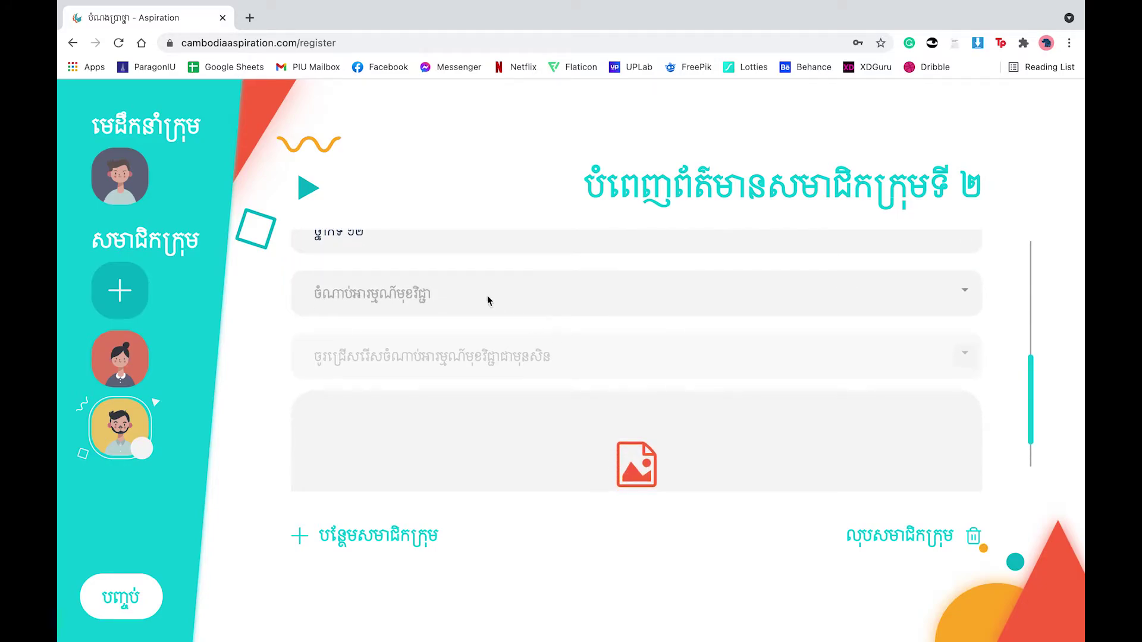
{"action": "left_click", "coordinate": [472, 290]}
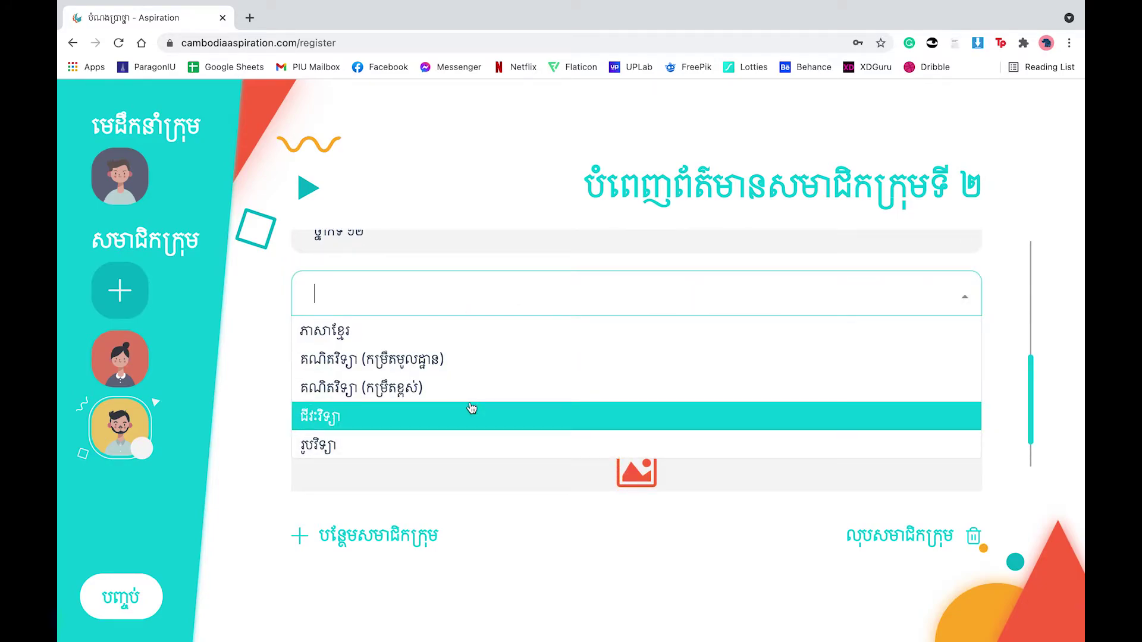
{"action": "left_click", "coordinate": [448, 401]}
{"action": "scroll", "coordinate": [506, 355], "scroll_direction": "down", "scroll_amount": 1}
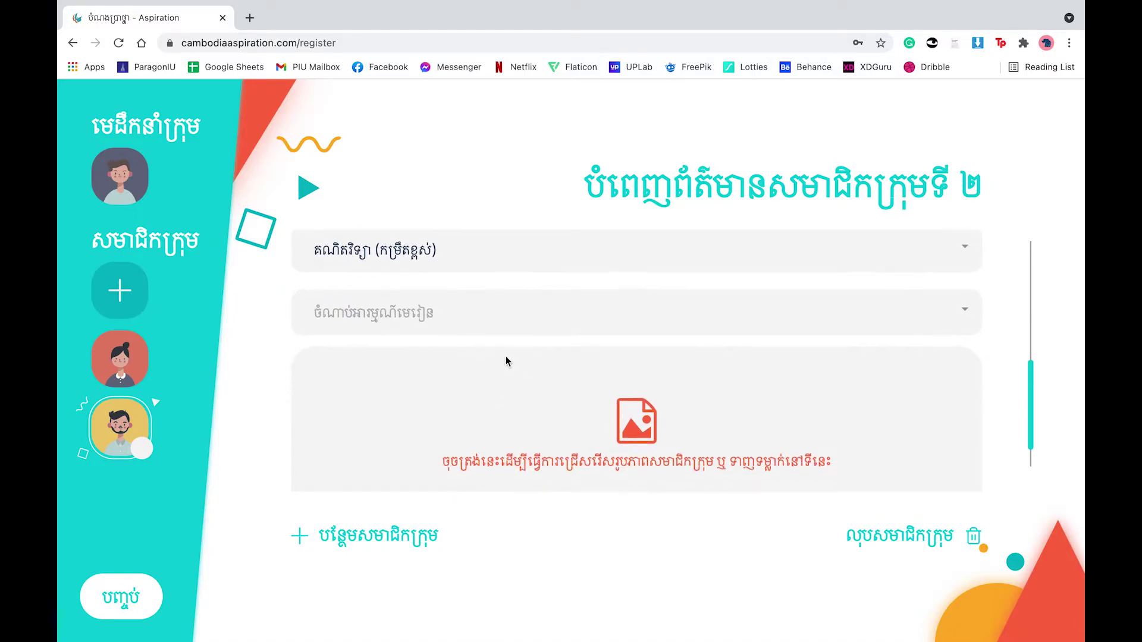
{"action": "left_click", "coordinate": [431, 329]}
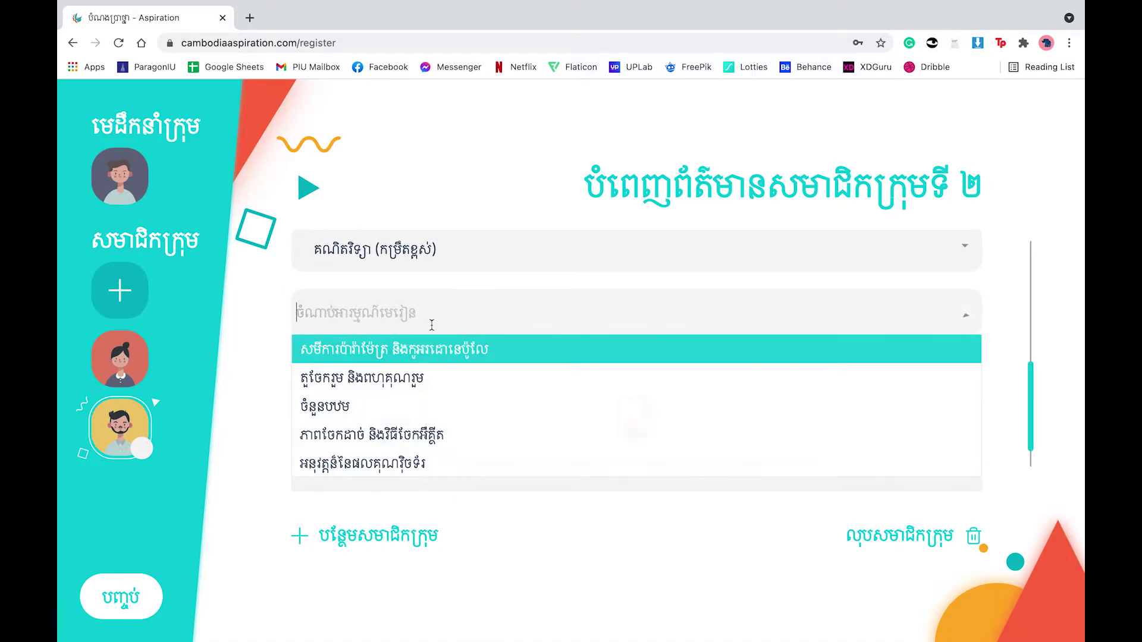
{"action": "left_click", "coordinate": [445, 407]}
{"action": "scroll", "coordinate": [611, 387], "scroll_direction": "down", "scroll_amount": 1}
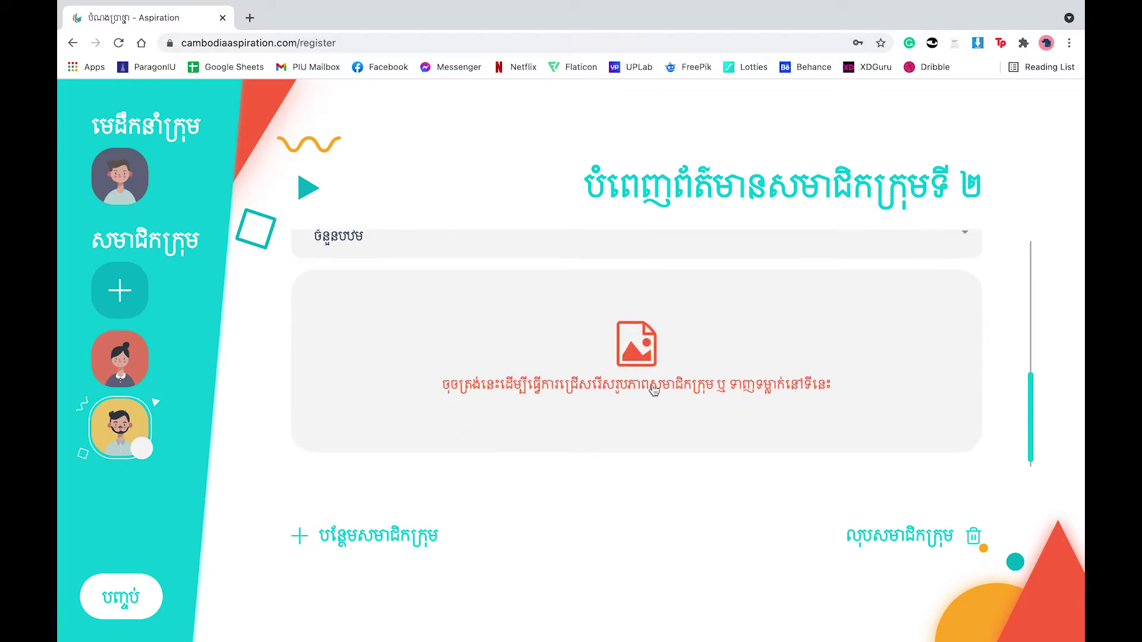
Step: Attach the first photo in Pictures to member 2, then switch to member 1's form
{"action": "left_click", "coordinate": [680, 354]}
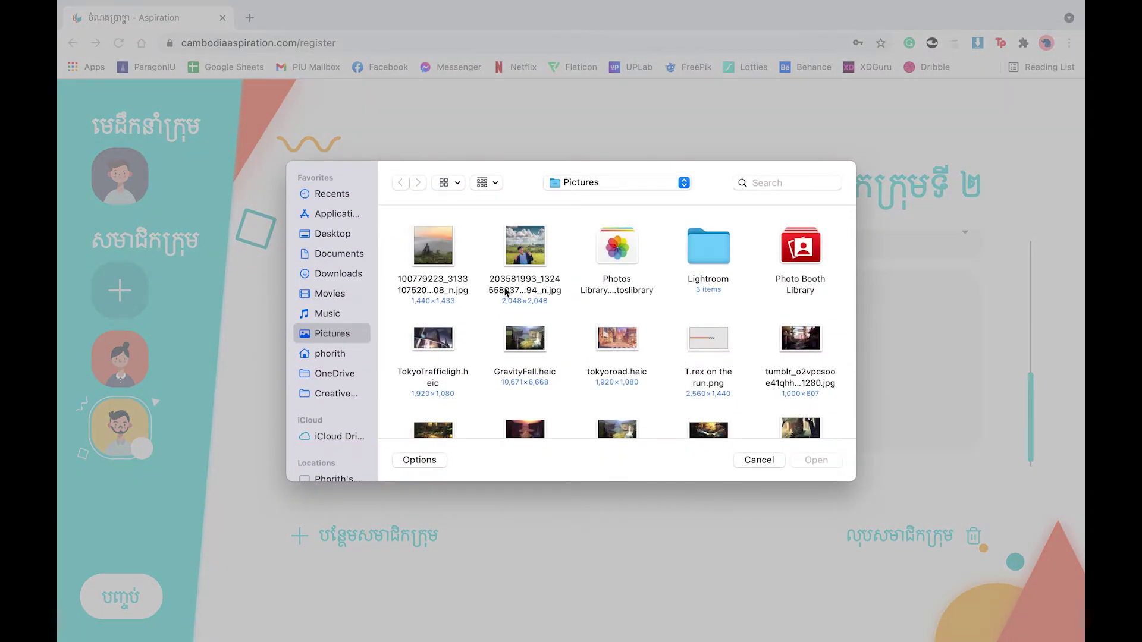
{"action": "left_click", "coordinate": [450, 256]}
{"action": "left_click", "coordinate": [821, 463]}
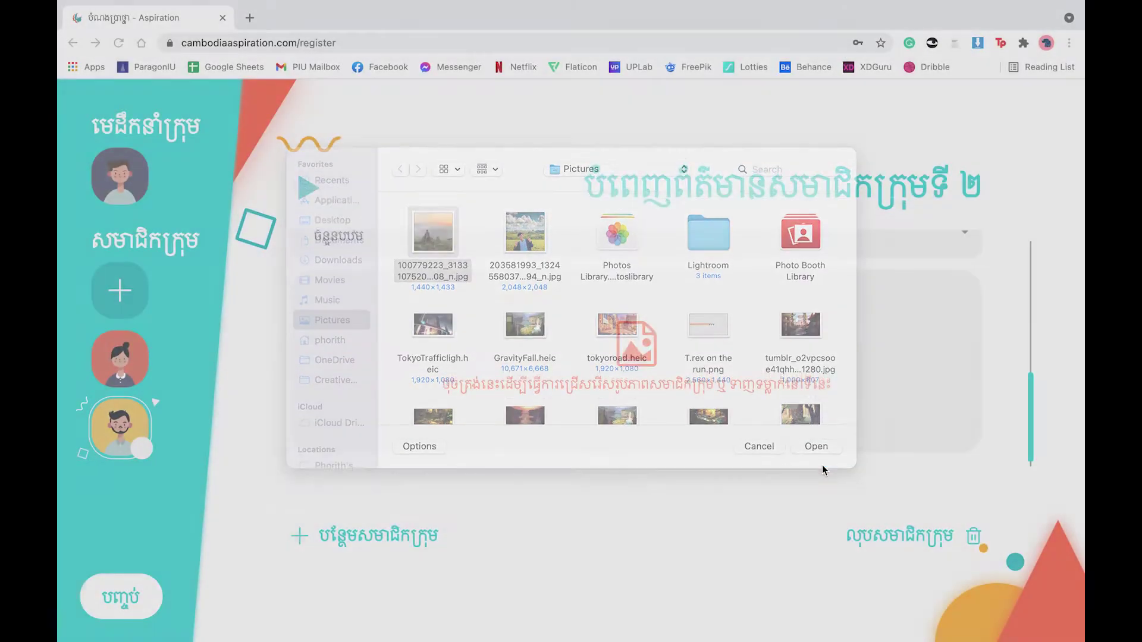
{"action": "scroll", "coordinate": [613, 437], "scroll_direction": "down", "scroll_amount": 1}
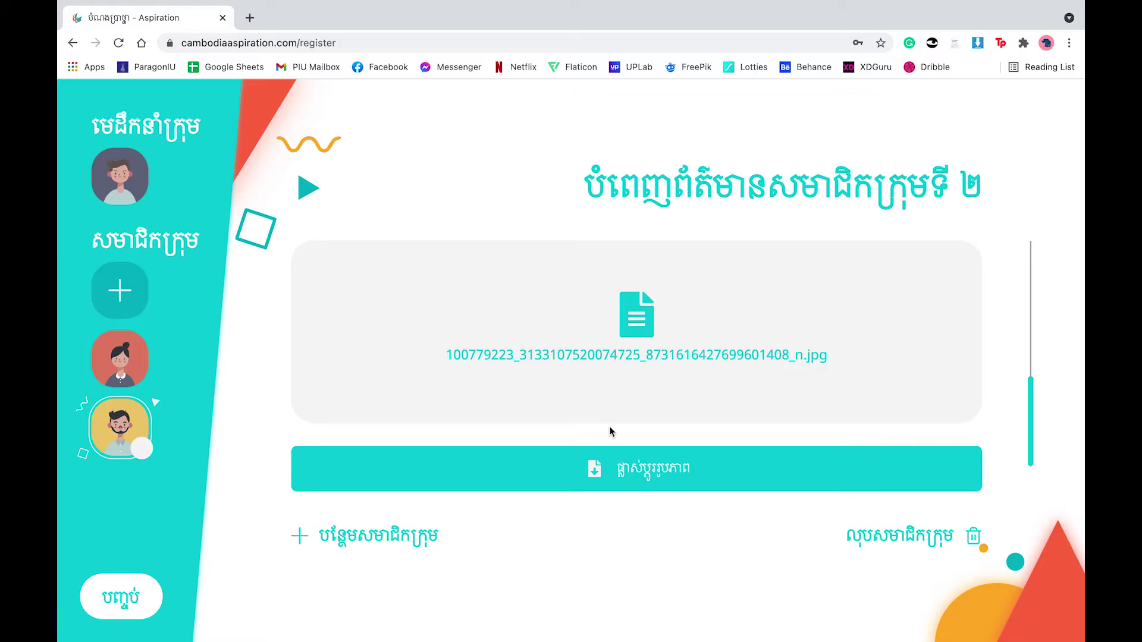
{"action": "left_click", "coordinate": [105, 374]}
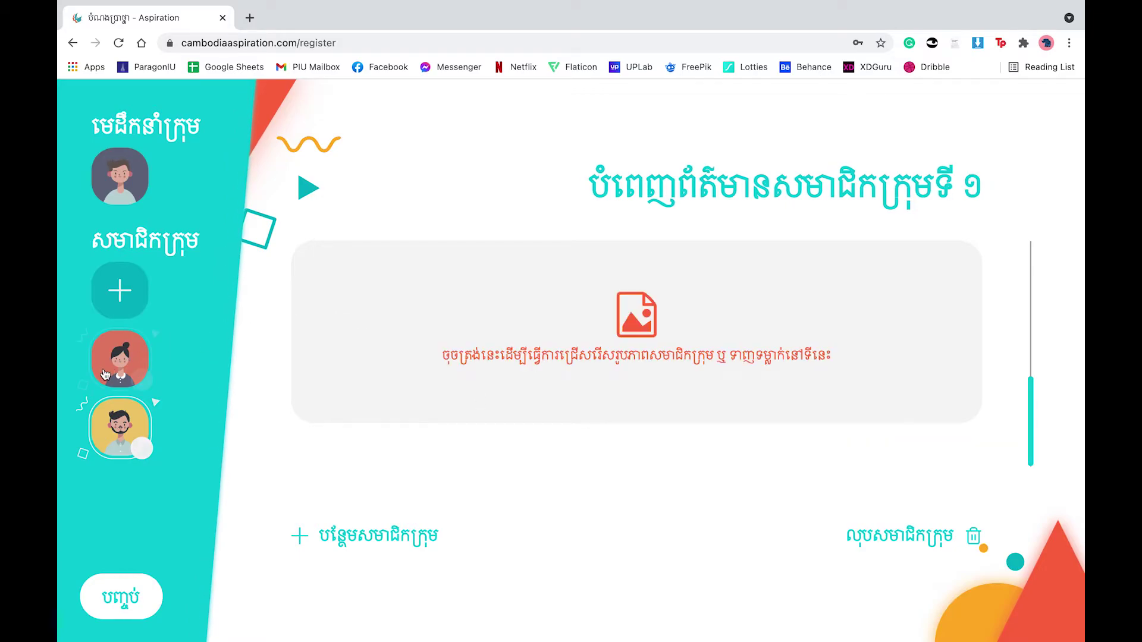
Step: Delete the empty team member 1 and finish the team details to reach project-subject selection
{"action": "left_click", "coordinate": [936, 534]}
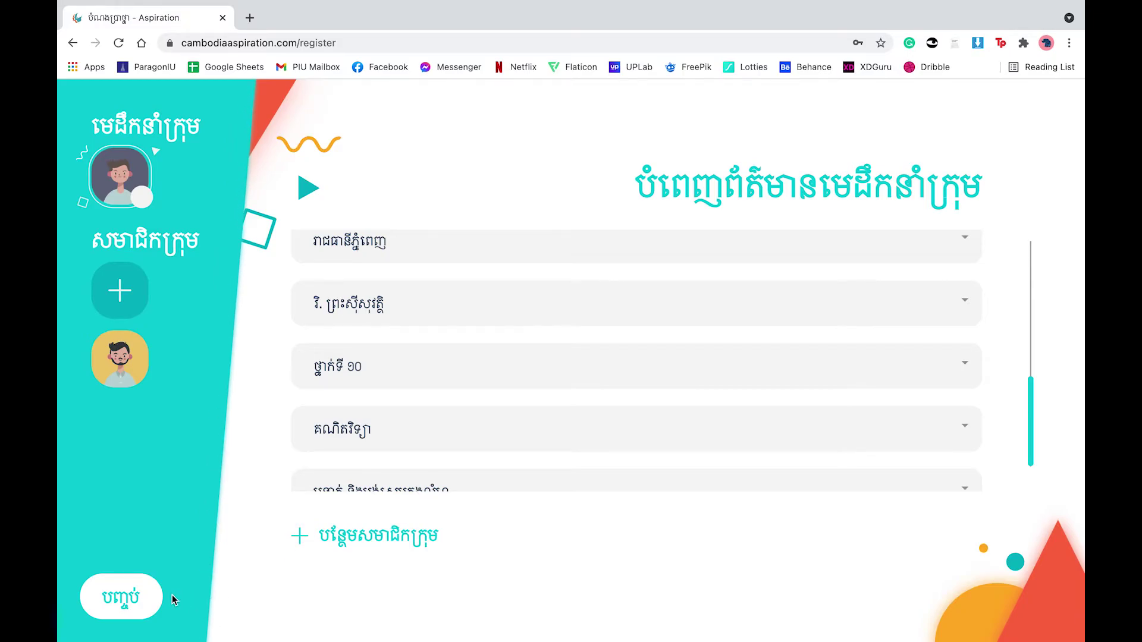
{"action": "left_click", "coordinate": [125, 599]}
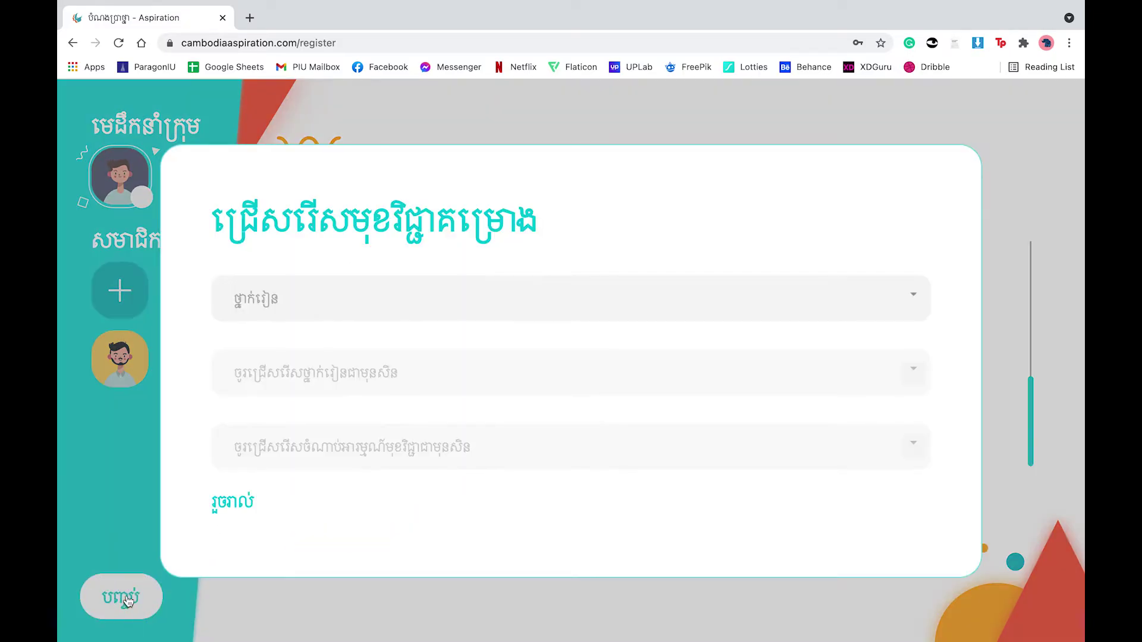
Step: Choose grade ថ្នាក់ទី ១១, subject គណិតវិទ្យា (កម្រិតខ្ពស់), topic វិចទ័រក្នុងលំហ, and submit with រួចរាល់
{"action": "left_click", "coordinate": [395, 308]}
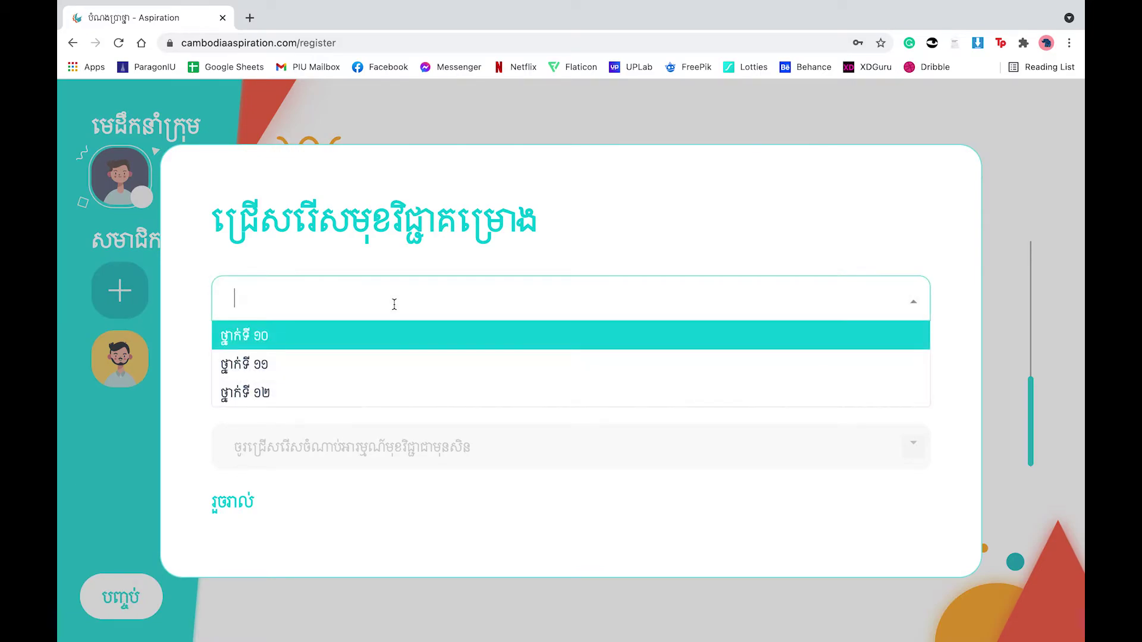
{"action": "left_click", "coordinate": [391, 373]}
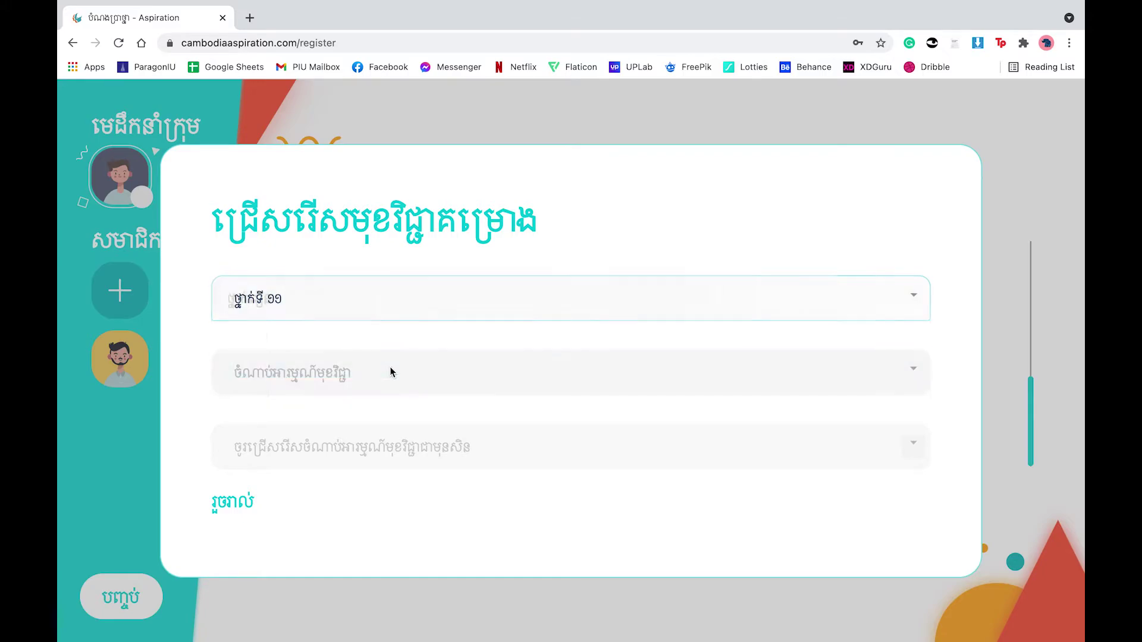
{"action": "left_click", "coordinate": [459, 380]}
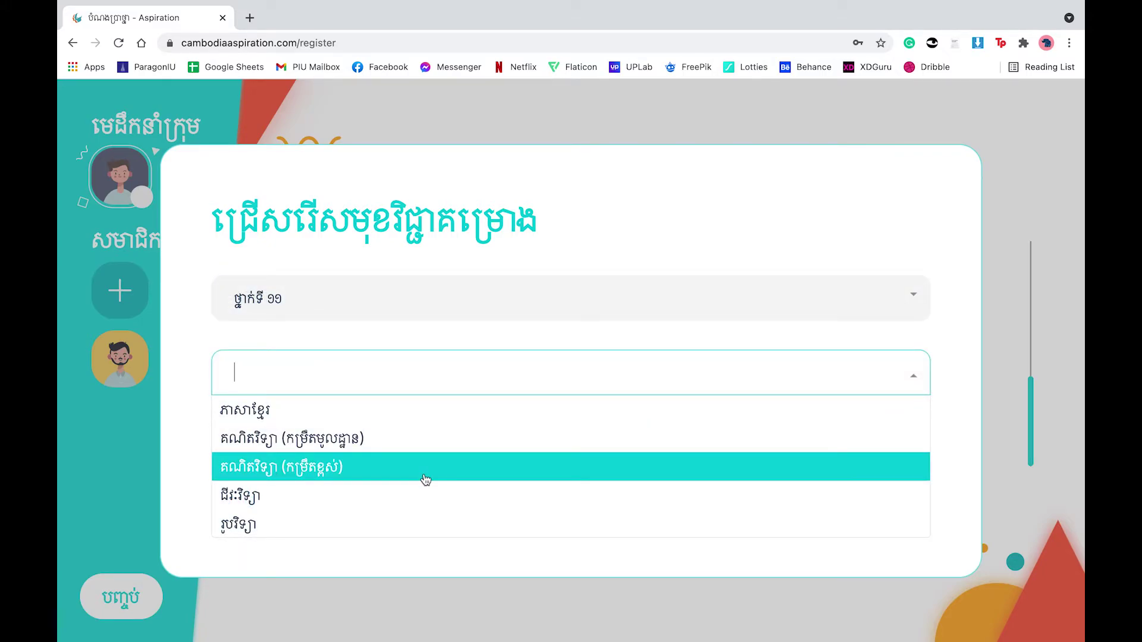
{"action": "left_click", "coordinate": [426, 479]}
{"action": "left_click", "coordinate": [503, 459]}
{"action": "scroll", "coordinate": [430, 524], "scroll_direction": "down", "scroll_amount": 1}
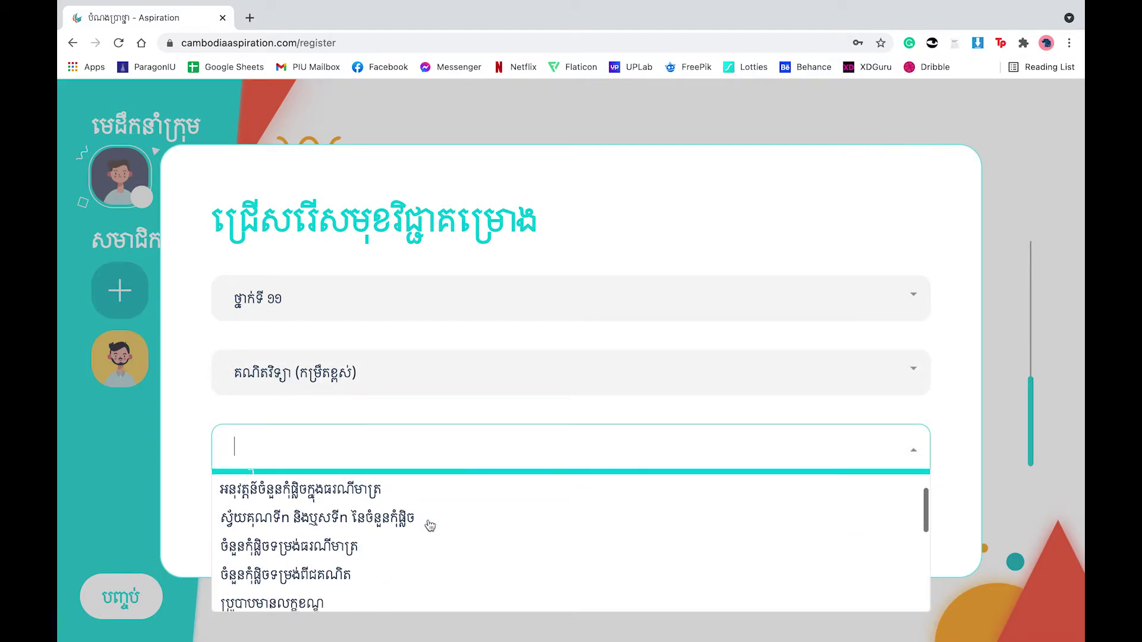
{"action": "scroll", "coordinate": [429, 523], "scroll_direction": "up", "scroll_amount": 2}
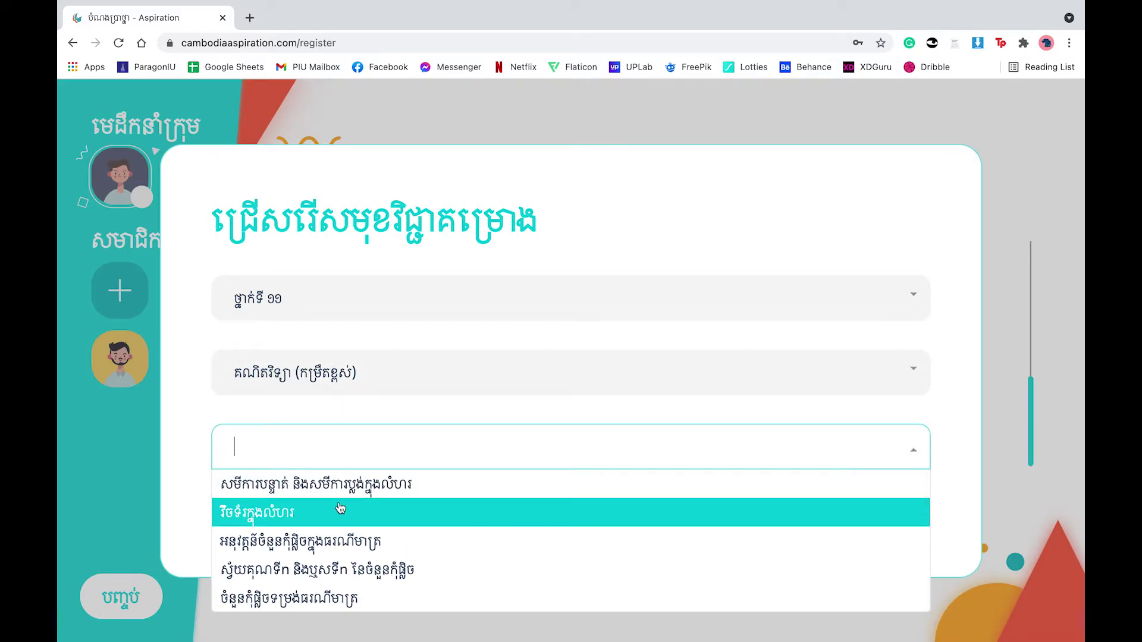
{"action": "left_click", "coordinate": [318, 514]}
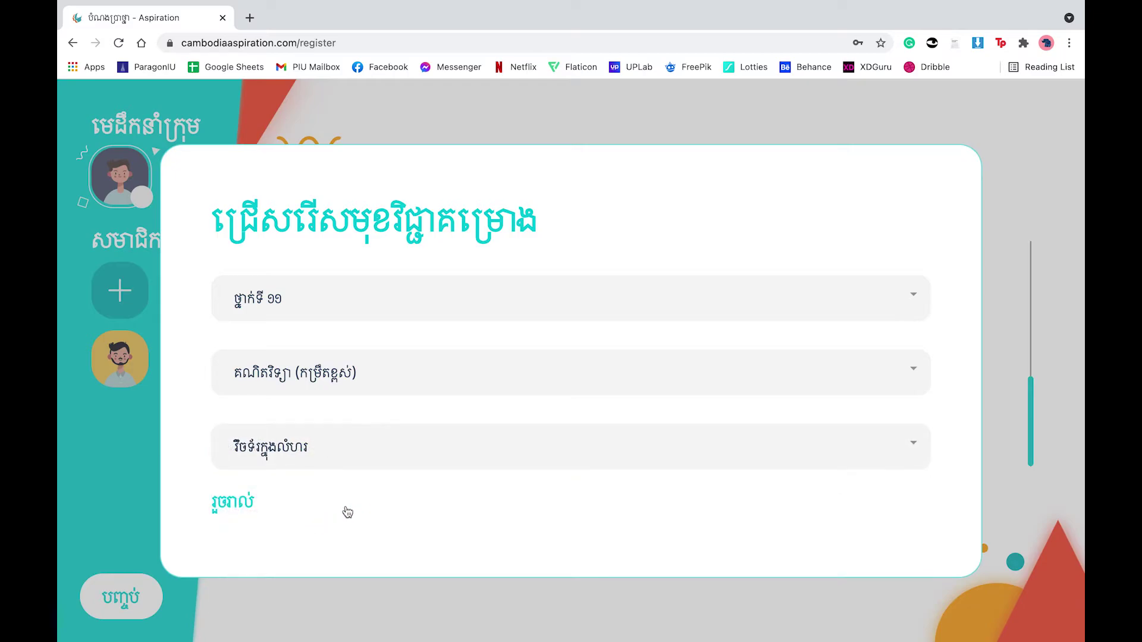
{"action": "left_click", "coordinate": [243, 504]}
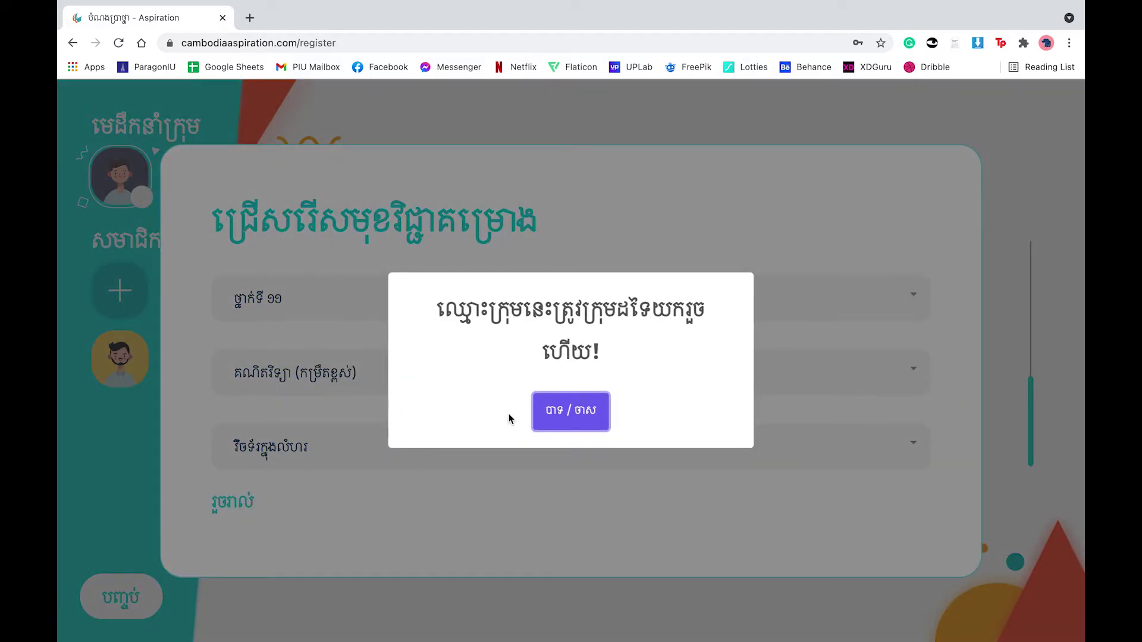
Step: Dismiss the team-name-taken alert and close the project-subject dialog
{"action": "left_click", "coordinate": [569, 412]}
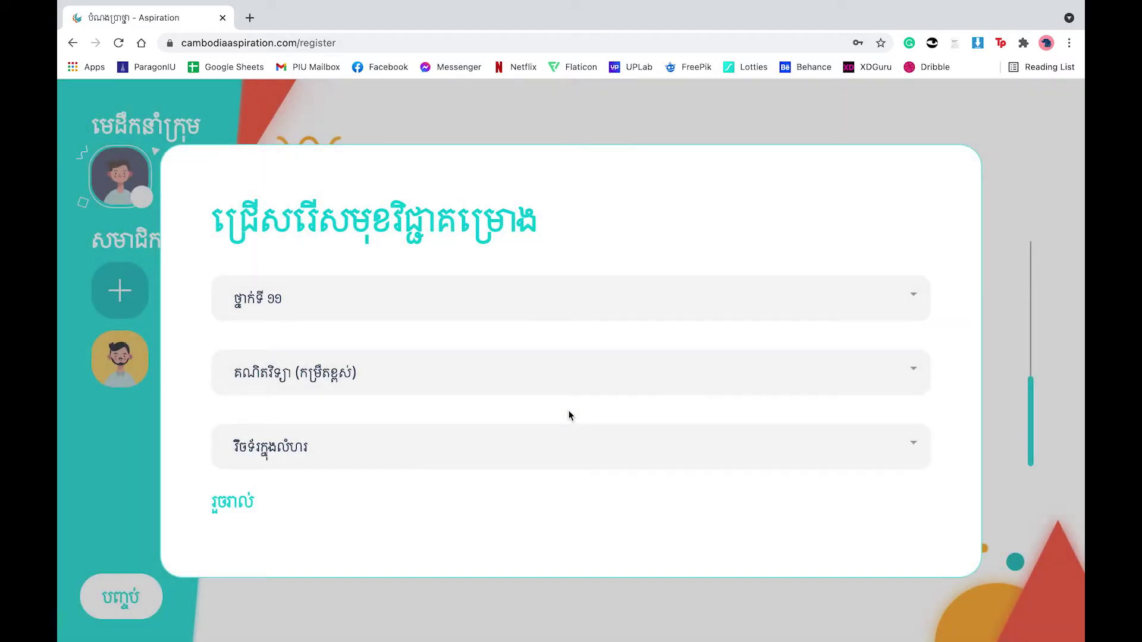
{"action": "left_click", "coordinate": [1022, 293]}
{"action": "scroll", "coordinate": [534, 381], "scroll_direction": "up", "scroll_amount": 8}
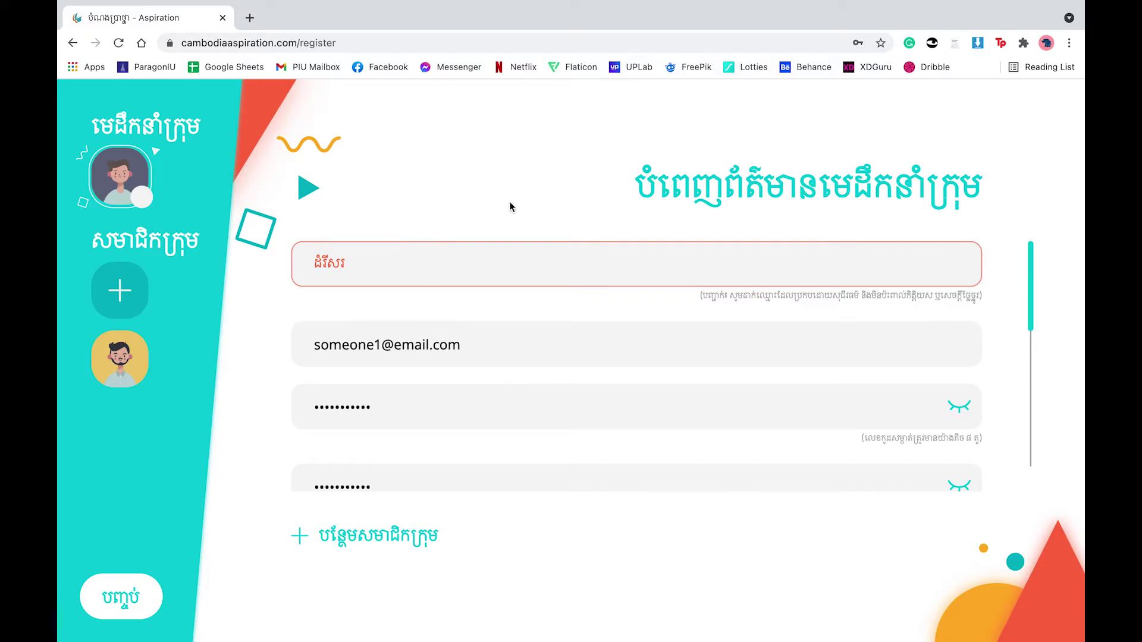
Step: Replace the rejected team name with the Khmer name ខ្លាឯក
{"action": "left_click", "coordinate": [459, 262]}
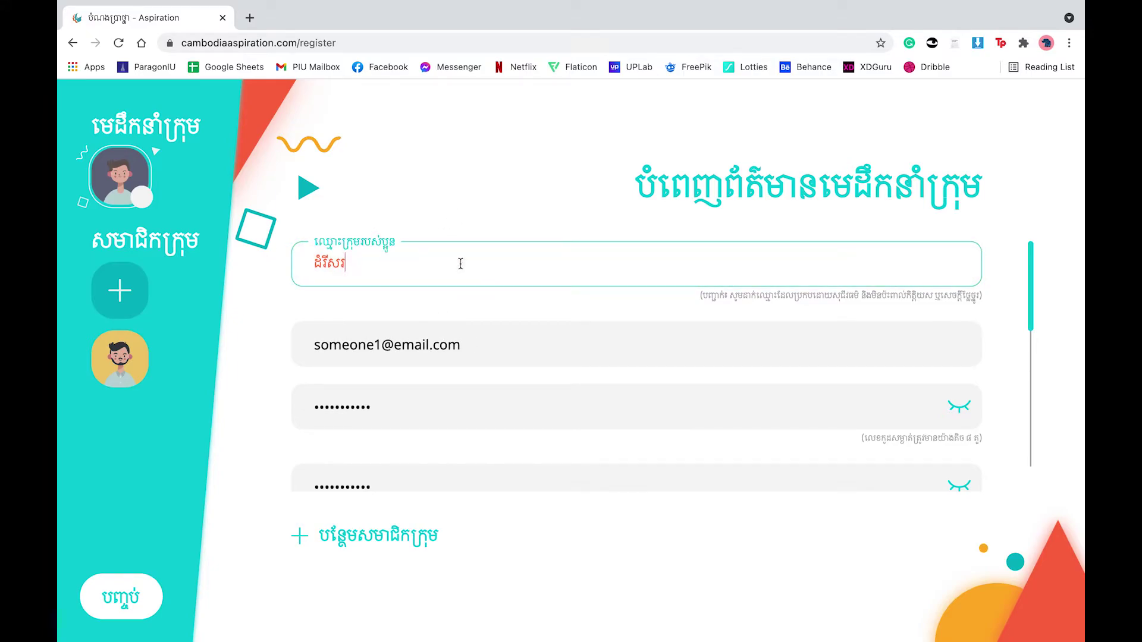
{"action": "key", "text": "BackSpace"}
{"action": "key", "text": "BackSpace"}
{"action": "key", "text": "BackSpace"}
{"action": "key", "text": "BackSpace"}
{"action": "key", "text": "BackSpace"}
{"action": "key", "text": "BackSpace"}
{"action": "key", "text": "BackSpace"}
{"action": "type", "text": "xjla"}
{"action": "key", "text": "BackSpace"}
{"action": "key", "text": "BackSpace"}
{"action": "key", "text": "BackSpace"}
{"action": "key", "text": "BackSpace"}
{"action": "type", "text": "ខលរ"}
{"action": "key", "text": "BackSpace"}
{"action": "key", "text": "BackSpace"}
{"action": "type", "text": "្លាងក"}
Step: Finish the form with បញ្ចប់ and confirm the kept subject with រួចរាល់ to register the team
{"action": "left_click", "coordinate": [121, 597]}
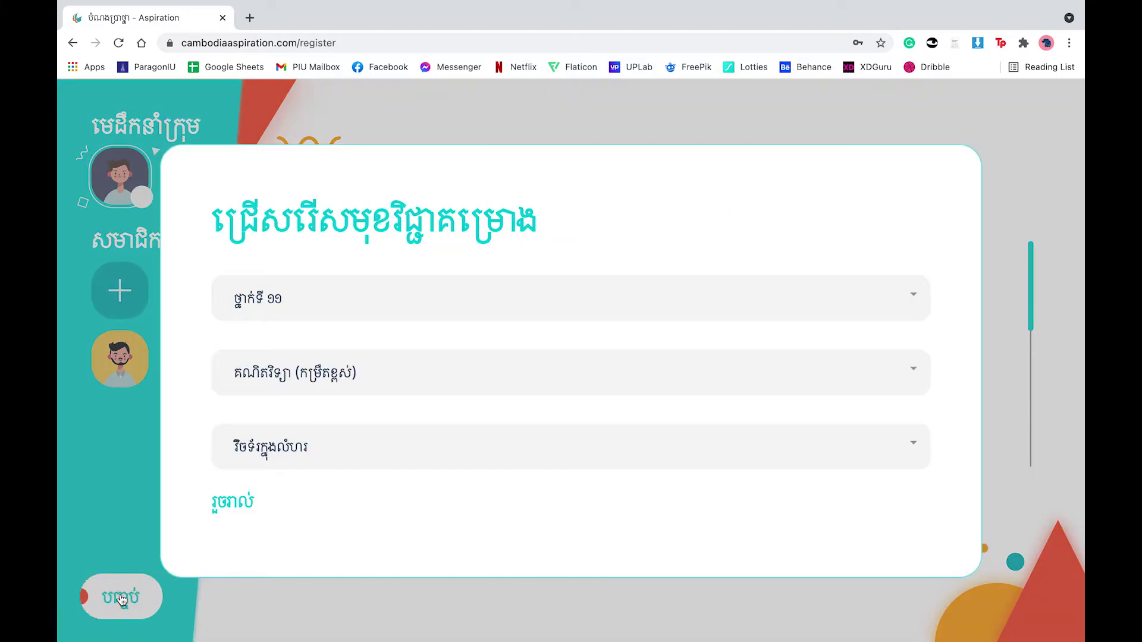
{"action": "left_click", "coordinate": [236, 504]}
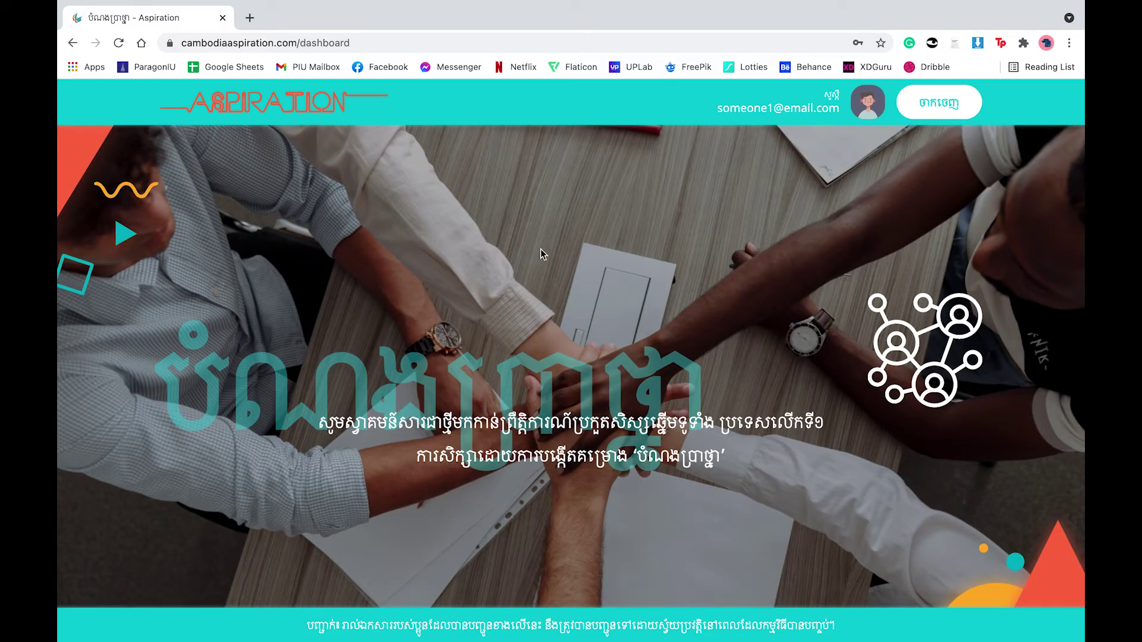
{"action": "mouse_move", "coordinate": [841, 5]}
Step: Download the Word template via ទាញយកឯកសារ Word នៅទីនេះ and save original_3ea17….docx to Downloads
{"action": "scroll", "coordinate": [397, 424], "scroll_direction": "down", "scroll_amount": 5}
{"action": "scroll", "coordinate": [398, 428], "scroll_direction": "down", "scroll_amount": 1}
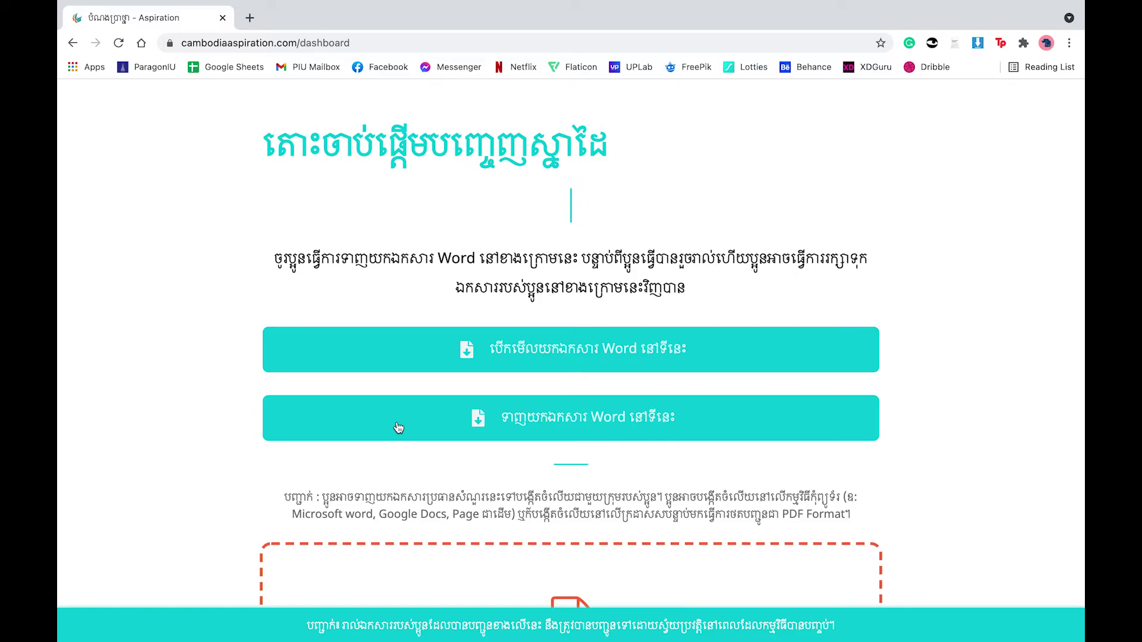
{"action": "scroll", "coordinate": [398, 428], "scroll_direction": "down", "scroll_amount": 1}
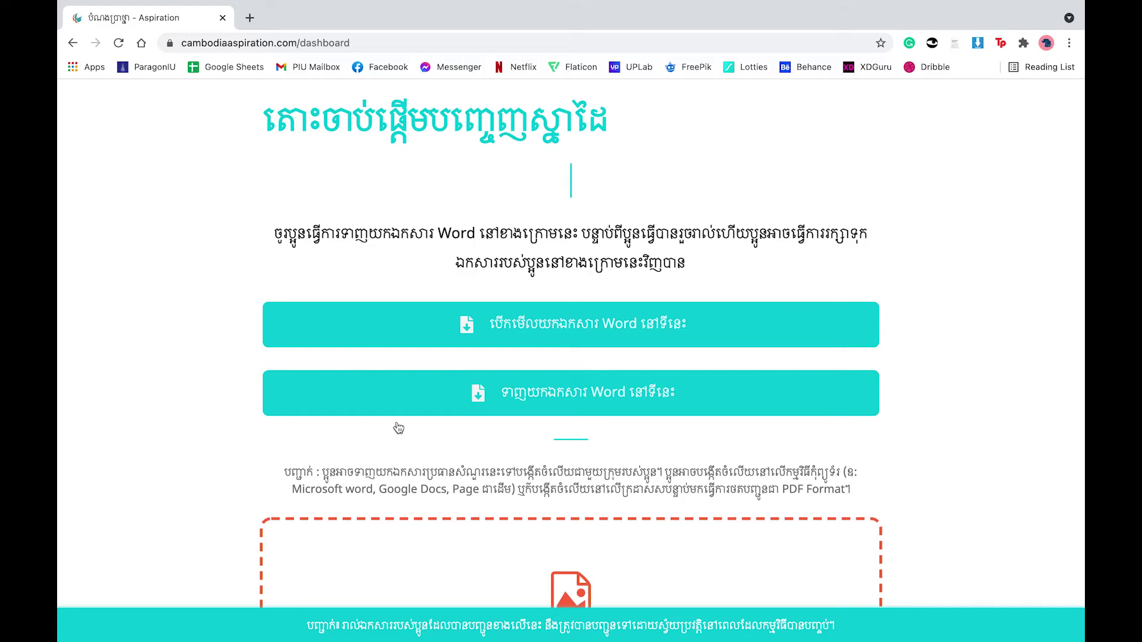
{"action": "scroll", "coordinate": [397, 426], "scroll_direction": "down", "scroll_amount": 1}
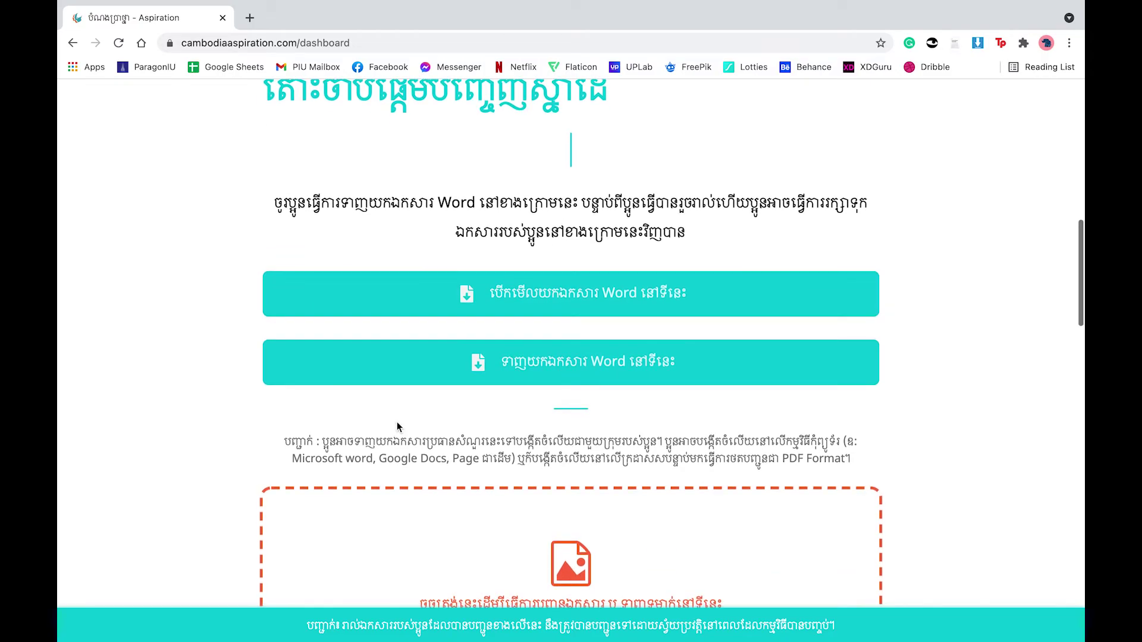
{"action": "left_click", "coordinate": [508, 365]}
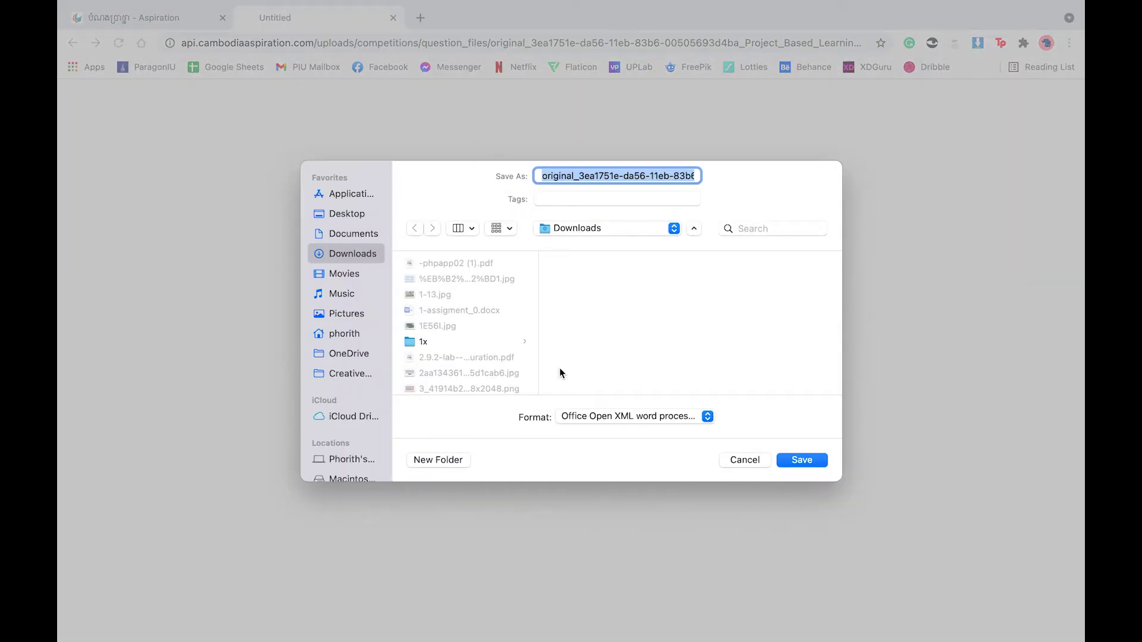
{"action": "left_click", "coordinate": [793, 458]}
{"action": "scroll", "coordinate": [718, 435], "scroll_direction": "down", "scroll_amount": 3}
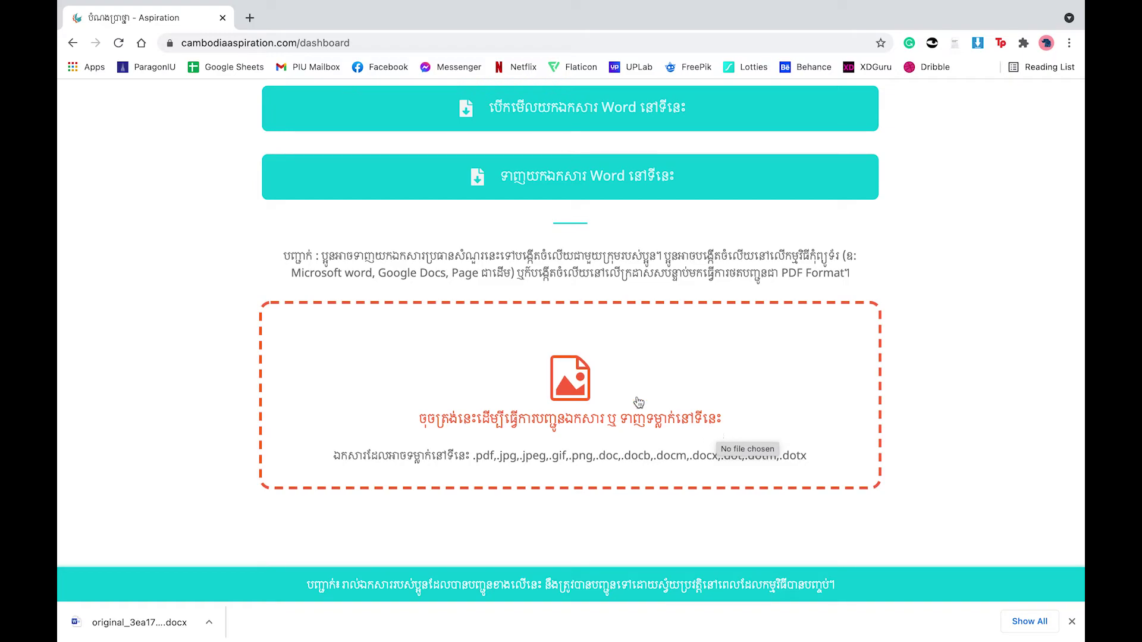
Step: Upload original_3ea1751e….docx from Pictures as the project document, then review the remaining upload sections
{"action": "left_click", "coordinate": [596, 378]}
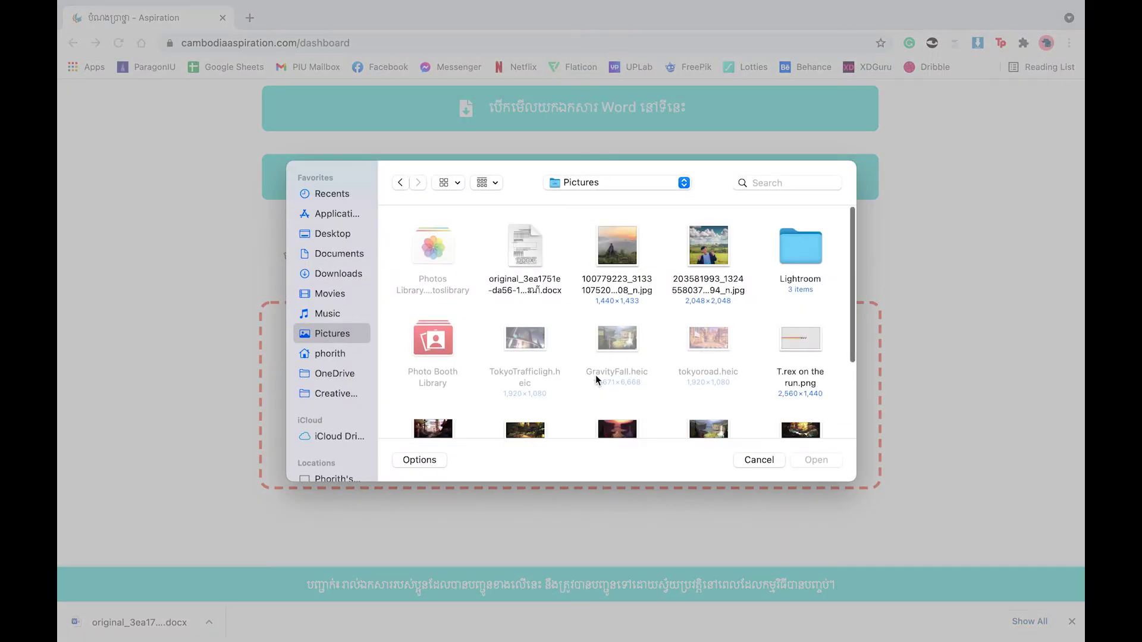
{"action": "left_click", "coordinate": [532, 288]}
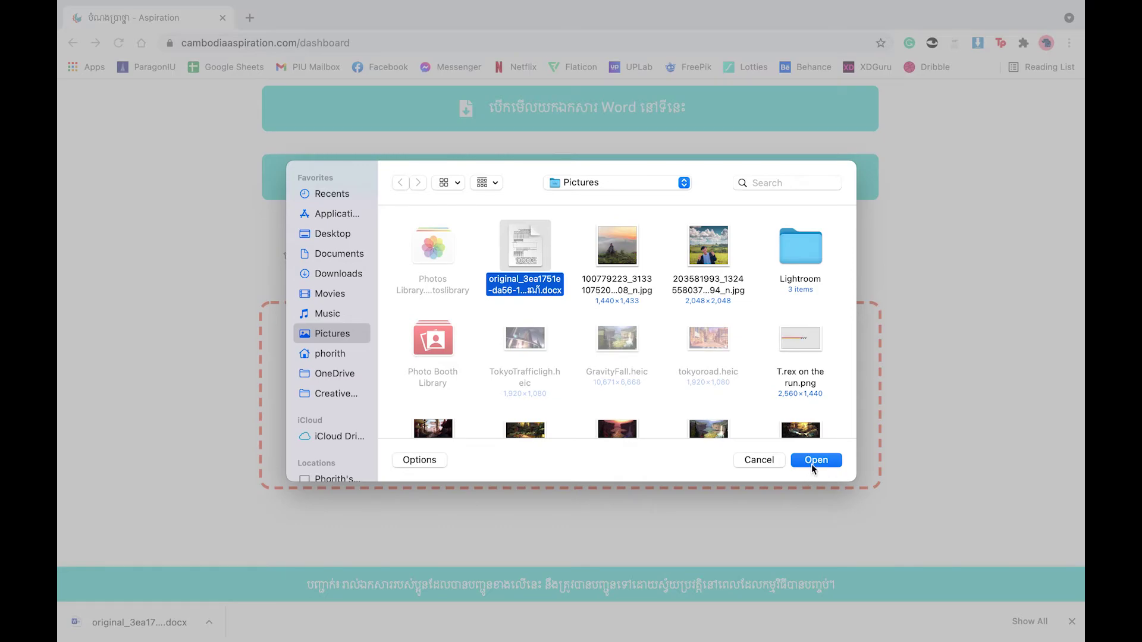
{"action": "left_click", "coordinate": [811, 464]}
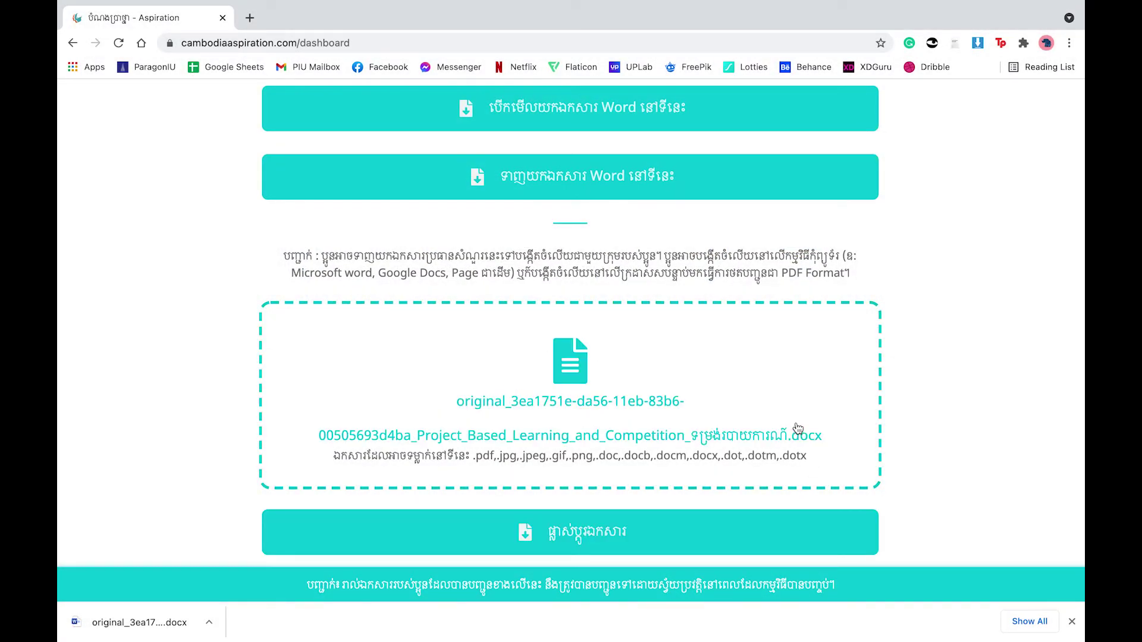
{"action": "scroll", "coordinate": [797, 428], "scroll_direction": "down", "scroll_amount": 1}
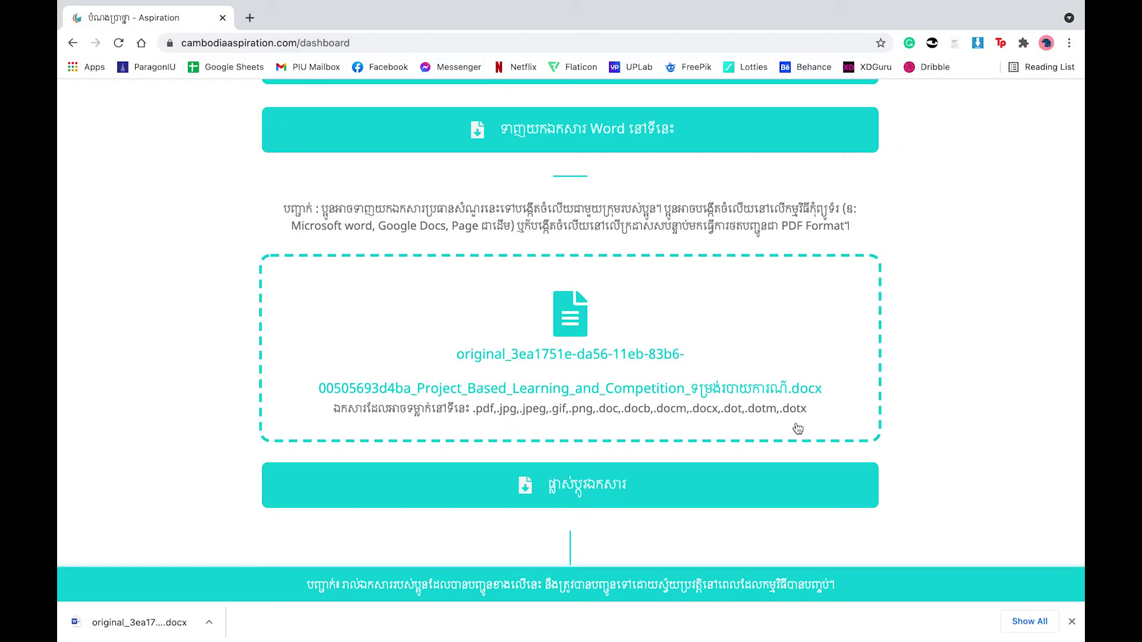
{"action": "scroll", "coordinate": [797, 429], "scroll_direction": "down", "scroll_amount": 5}
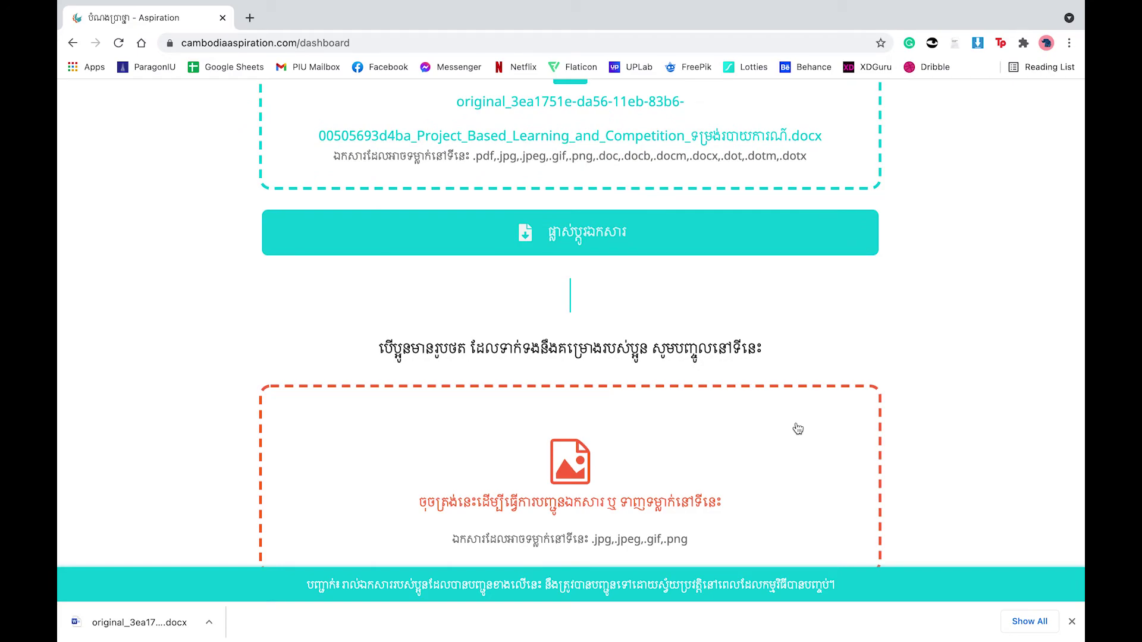
{"action": "scroll", "coordinate": [798, 429], "scroll_direction": "down", "scroll_amount": 1}
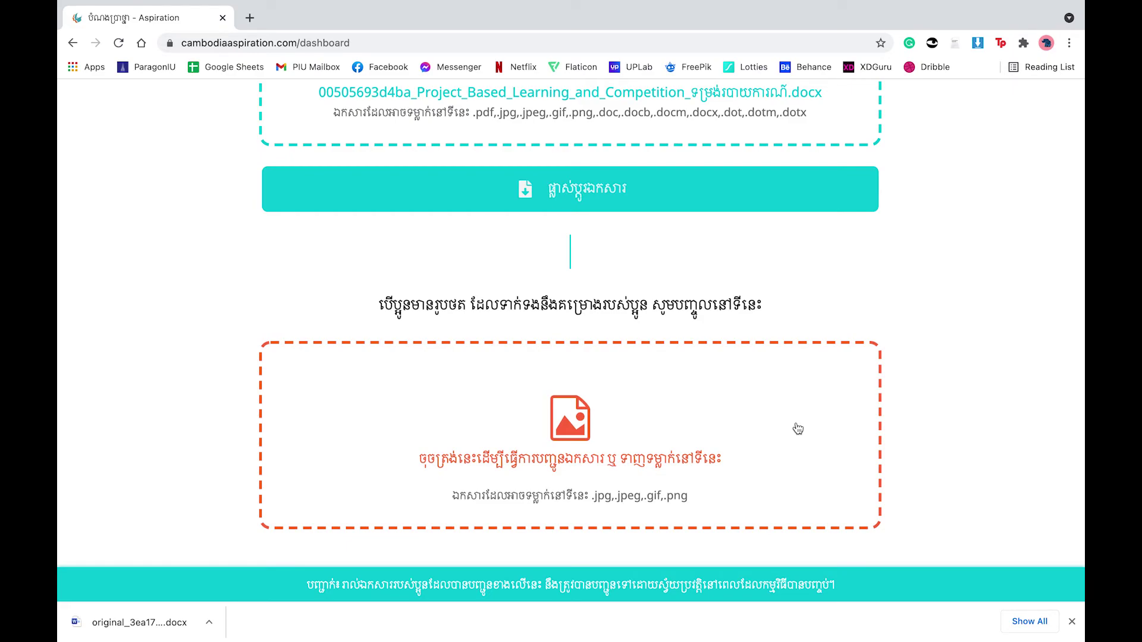
{"action": "scroll", "coordinate": [798, 429], "scroll_direction": "down", "scroll_amount": 4}
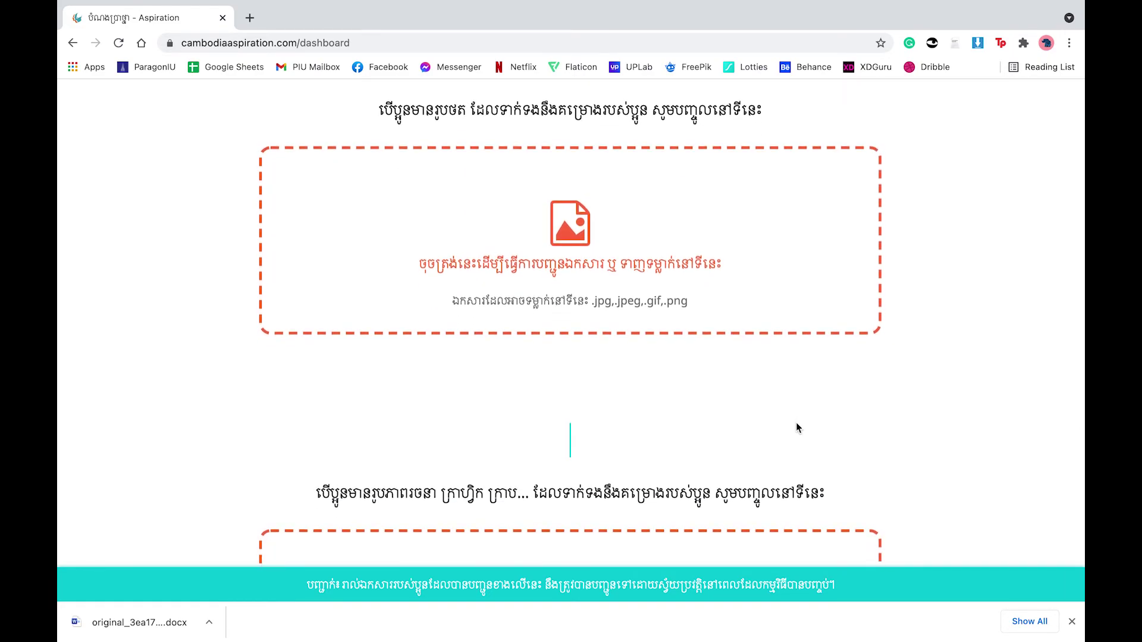
{"action": "scroll", "coordinate": [797, 428], "scroll_direction": "down", "scroll_amount": 5}
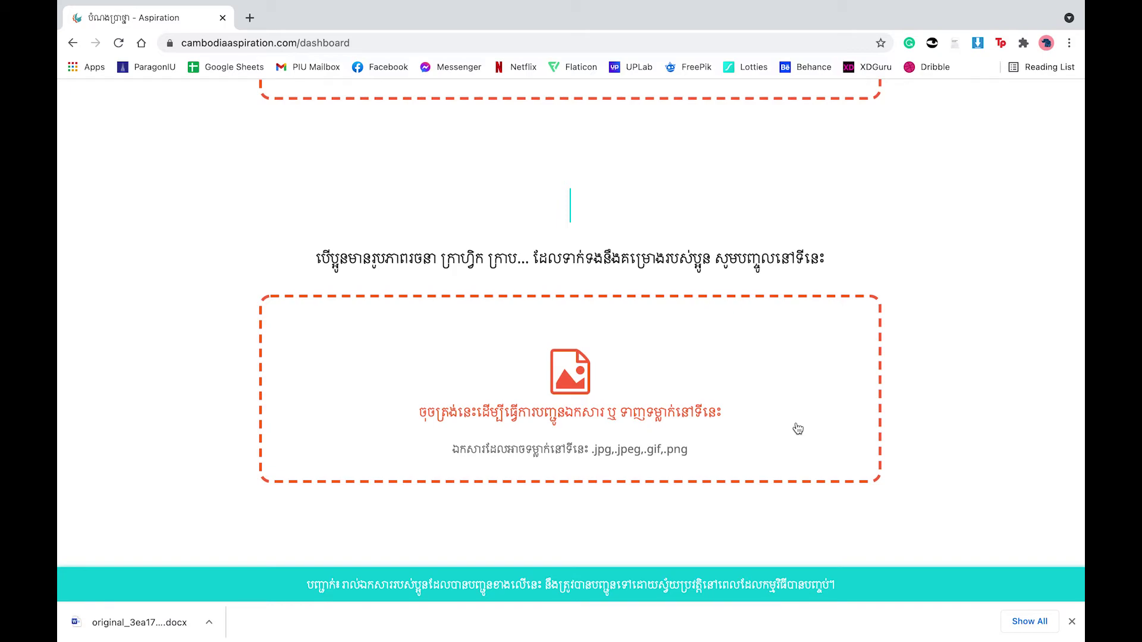
{"action": "scroll", "coordinate": [797, 429], "scroll_direction": "down", "scroll_amount": 7}
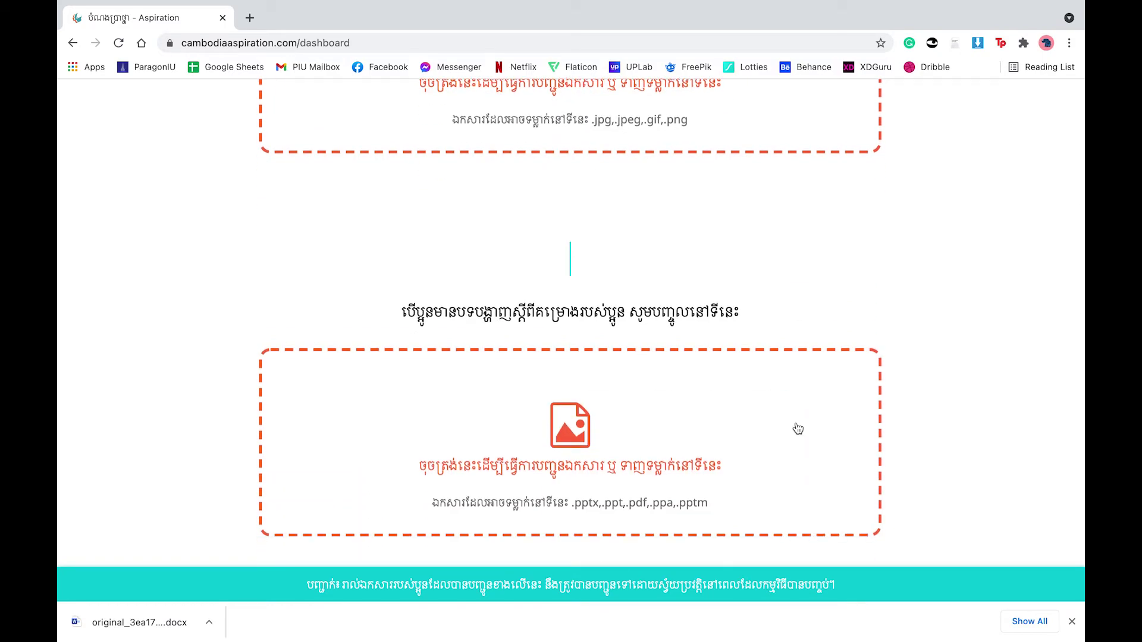
{"action": "scroll", "coordinate": [797, 429], "scroll_direction": "down", "scroll_amount": 7}
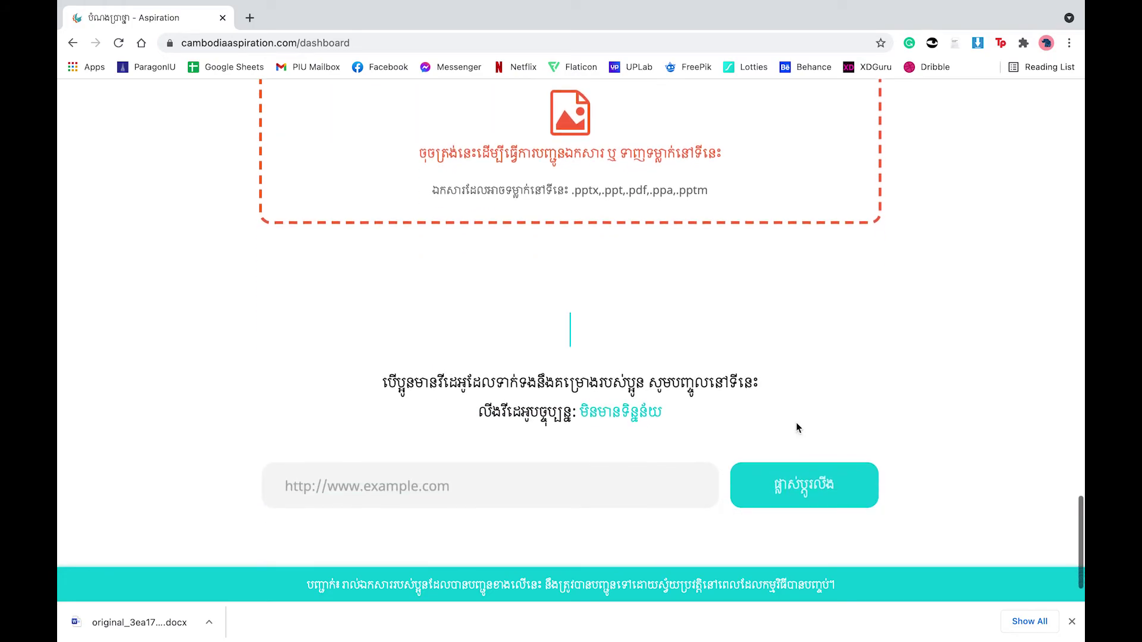